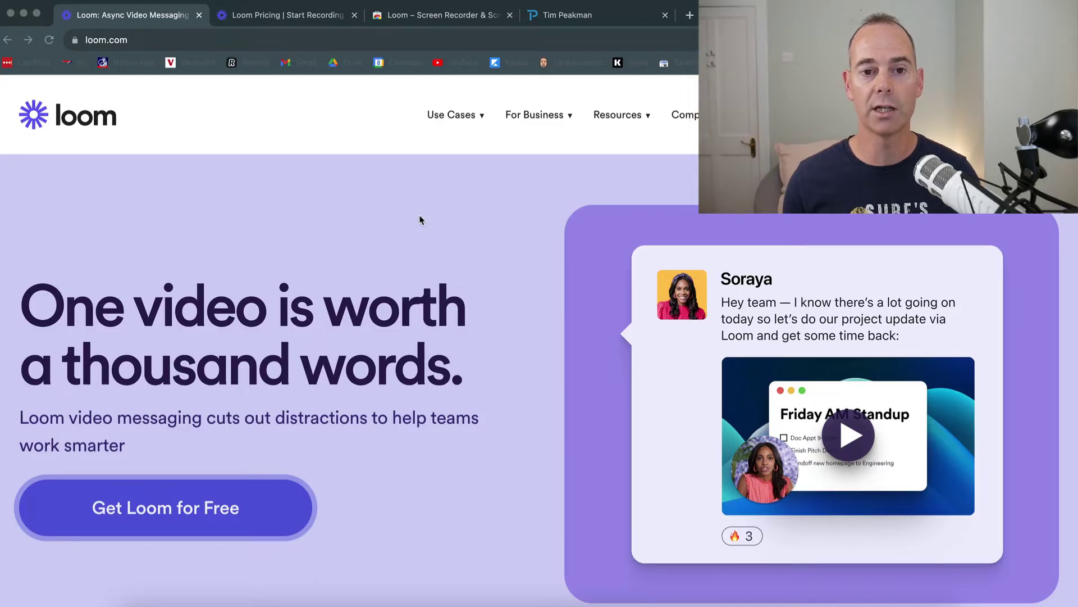
- Browse Loom's pricing plans, then show the Loom – Screen Recorder & Screen Capture Web Store listing
left_click(286, 18)
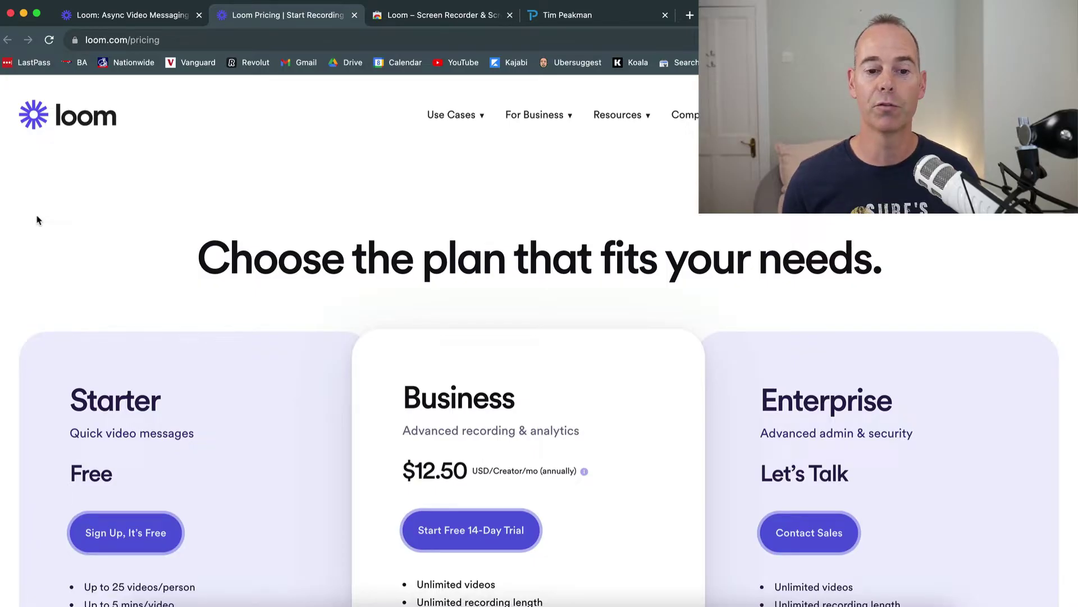
scroll(37, 220, "down", 3)
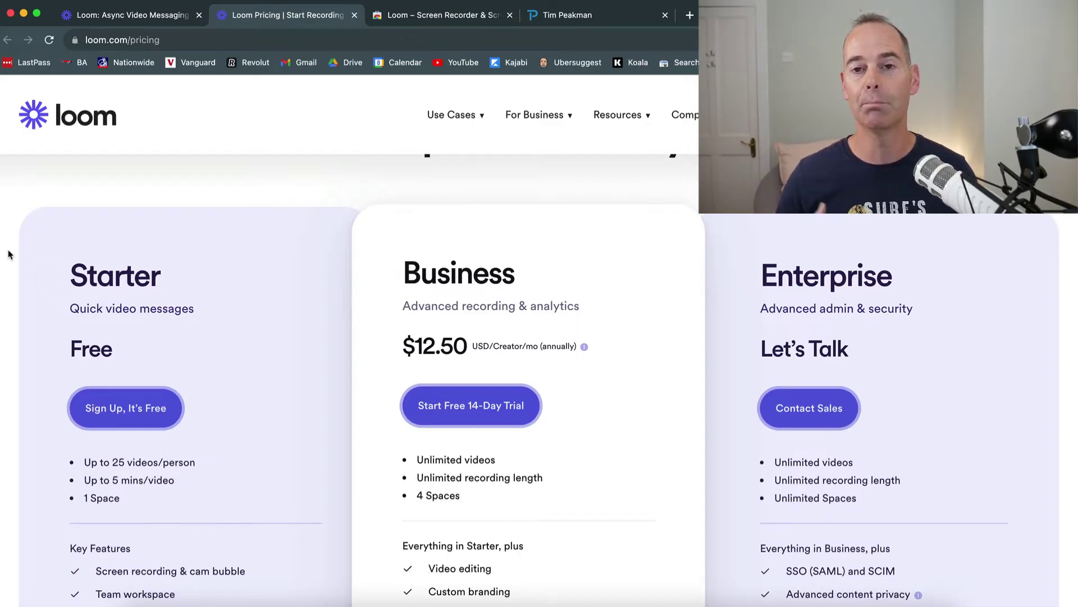
scroll(8, 255, "up", 3)
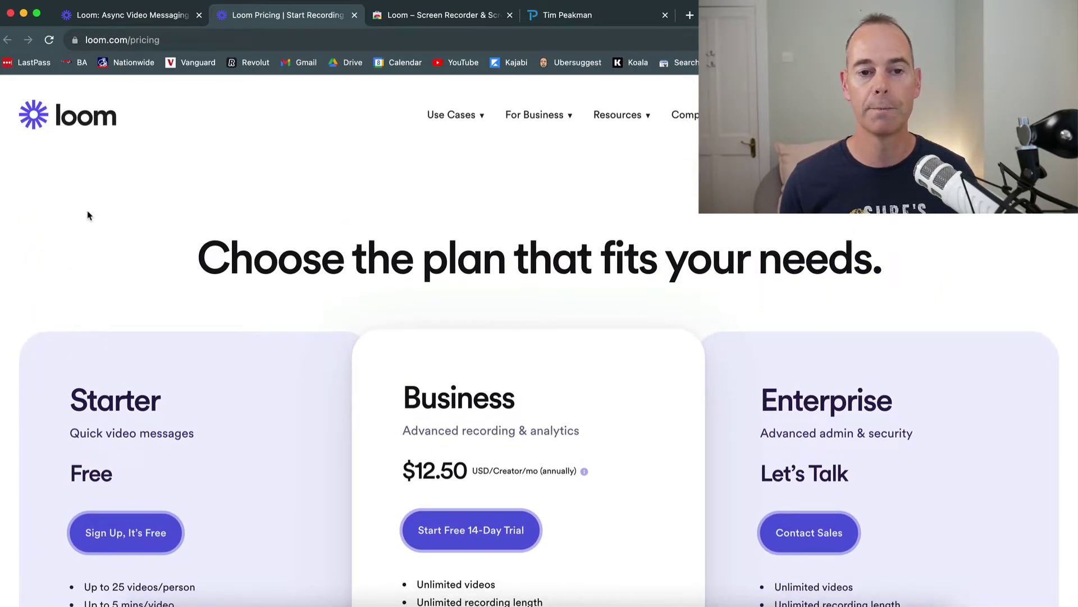
left_click(115, 15)
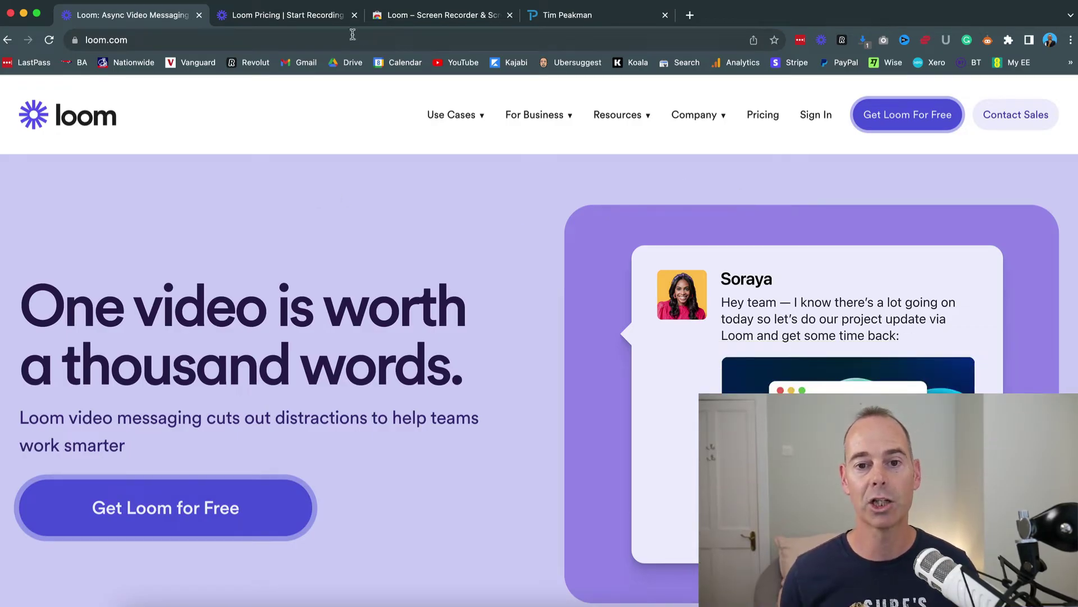
left_click(417, 15)
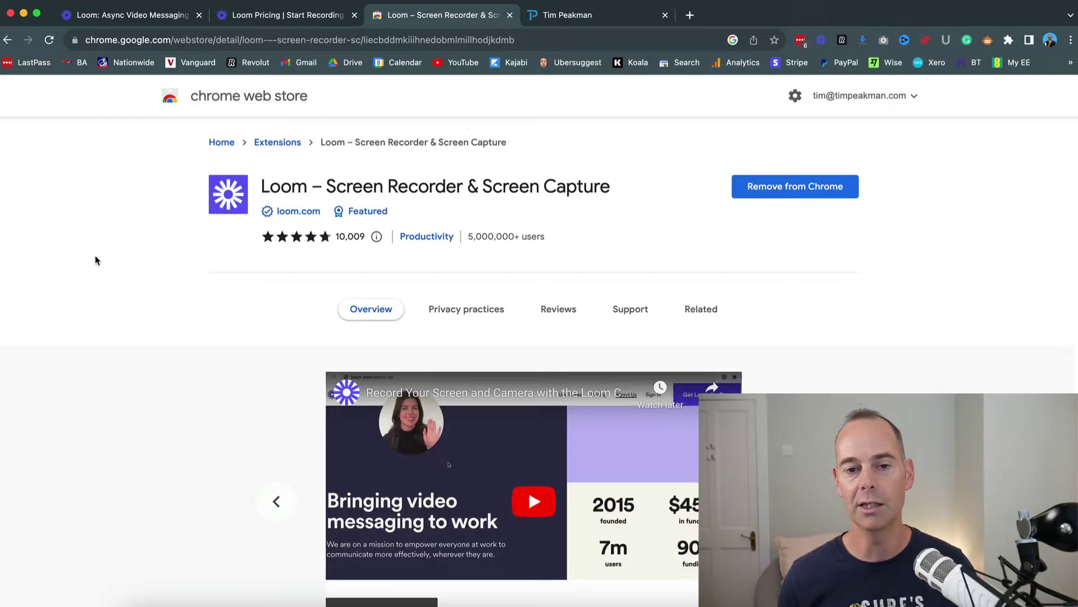
- Sign in to Loom with a Google account and land on the 143-video library
left_click(135, 17)
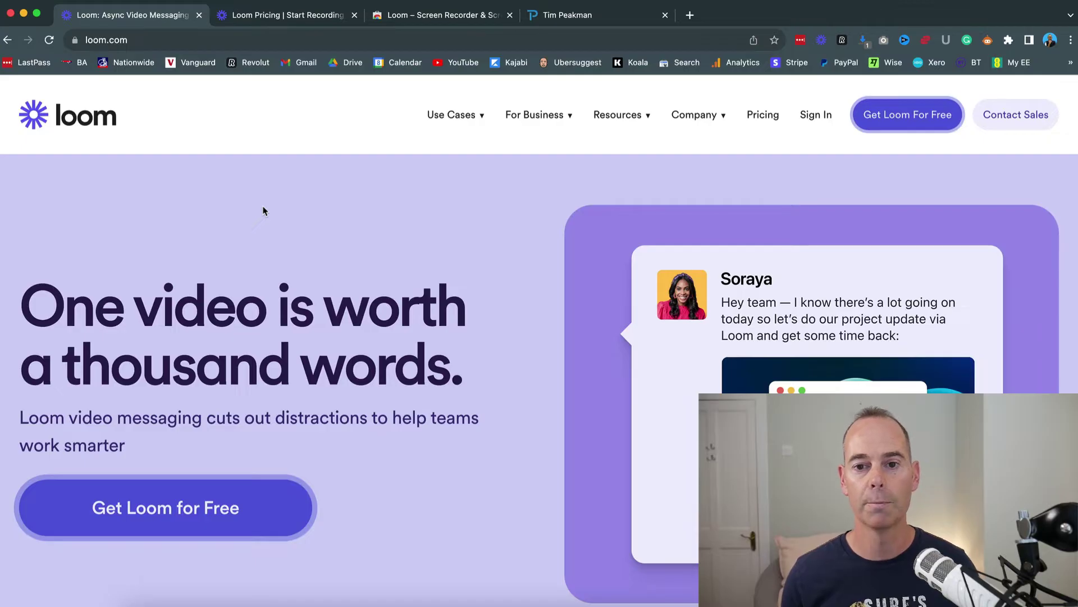
left_click(812, 120)
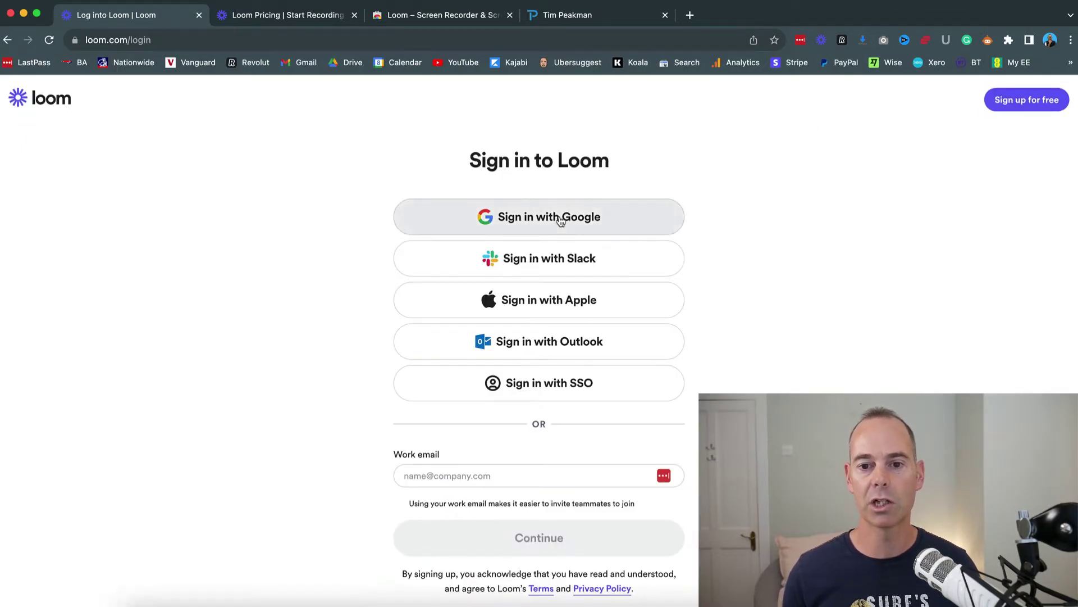
left_click(561, 219)
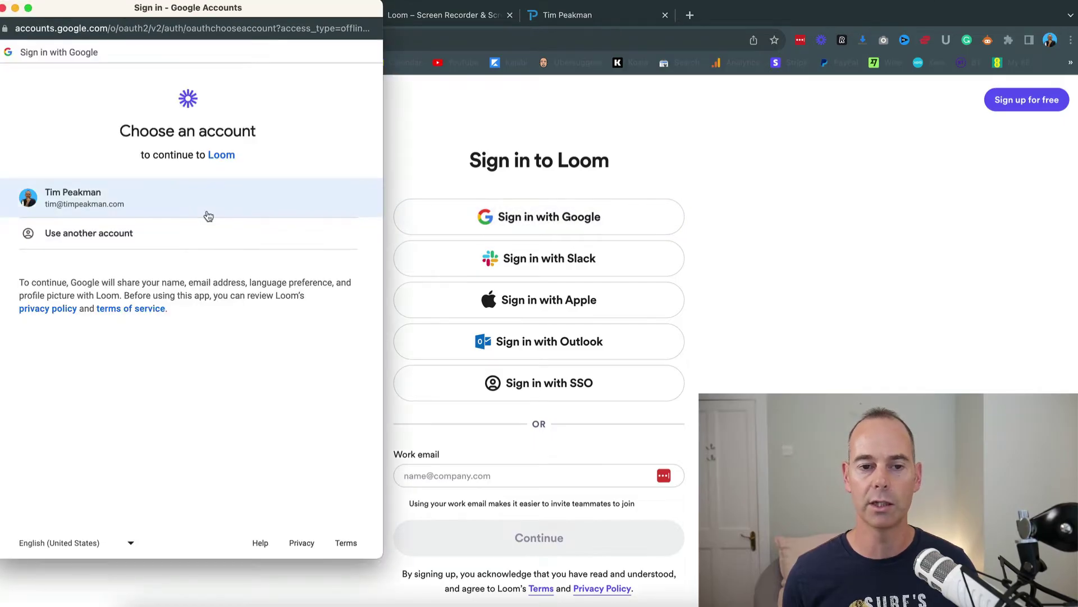
left_click(84, 197)
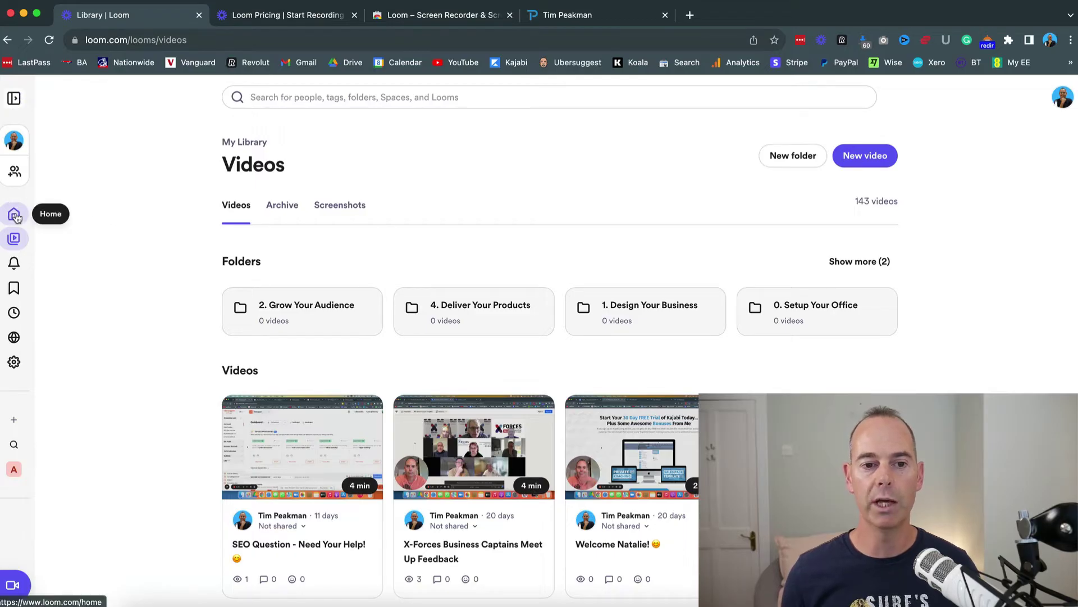
left_click(14, 215)
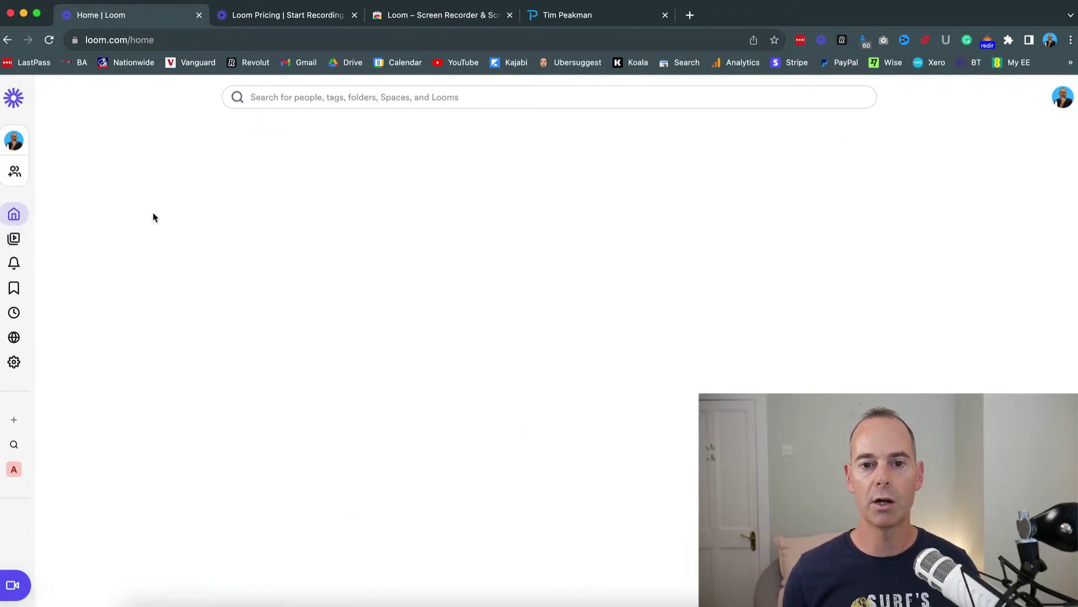
scroll(153, 283, "down", 3)
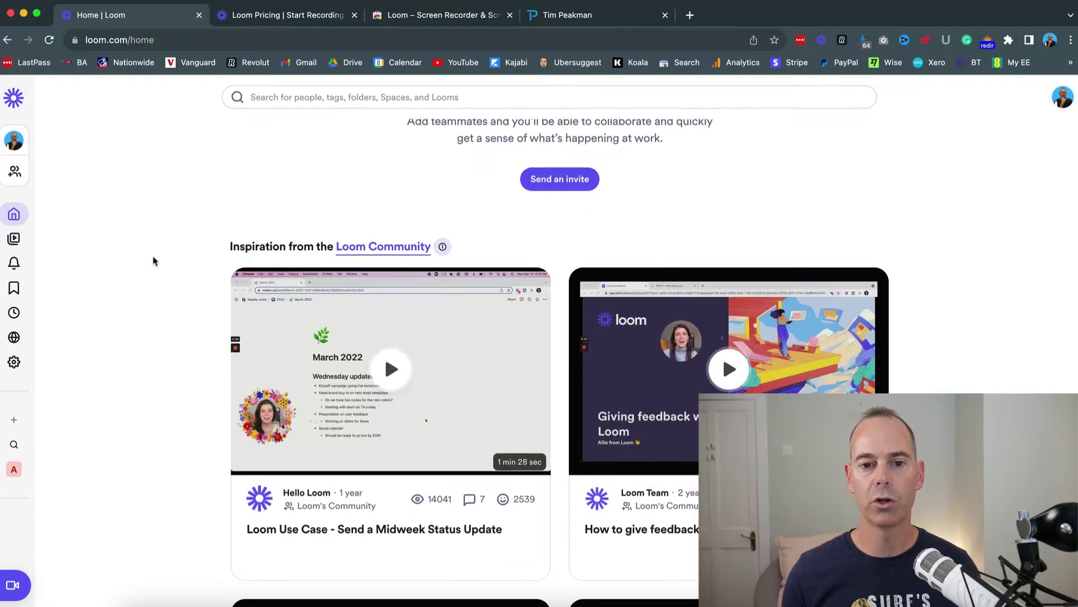
scroll(151, 255, "down", 10)
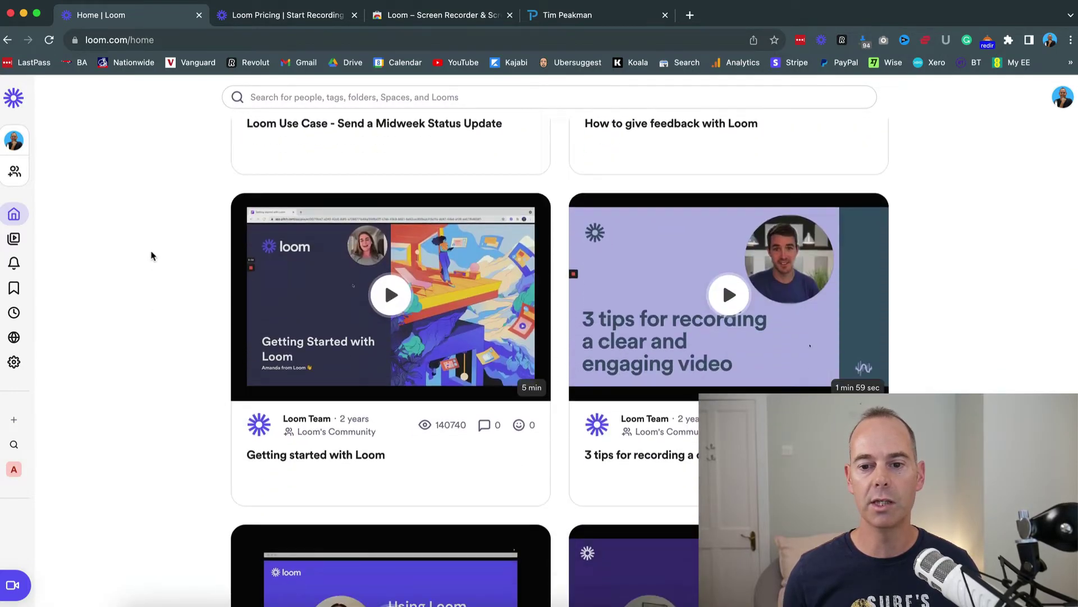
scroll(151, 256, "up", 5)
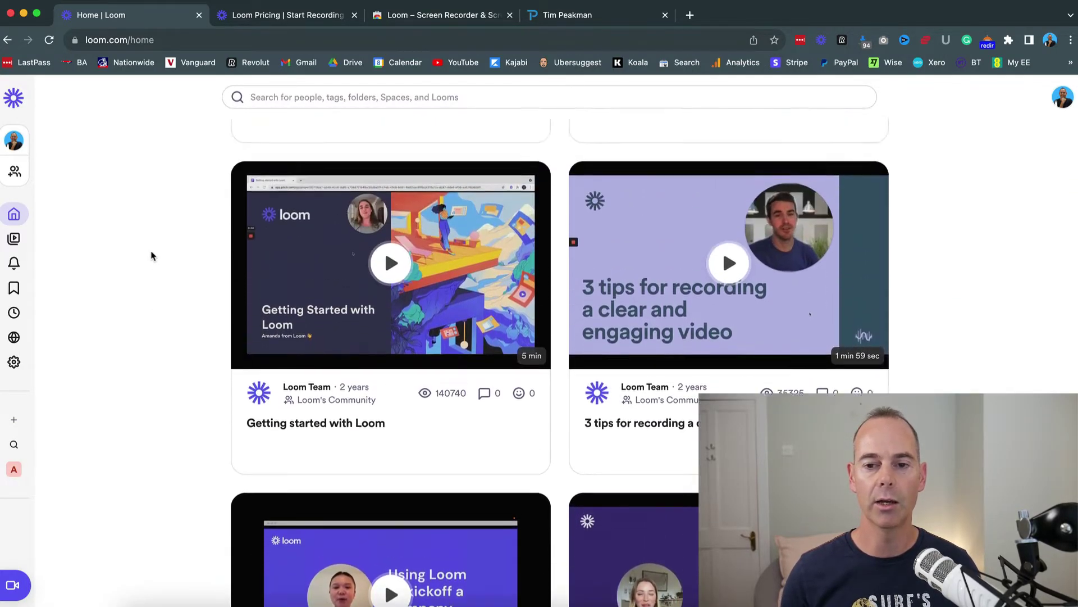
scroll(151, 256, "up", 7)
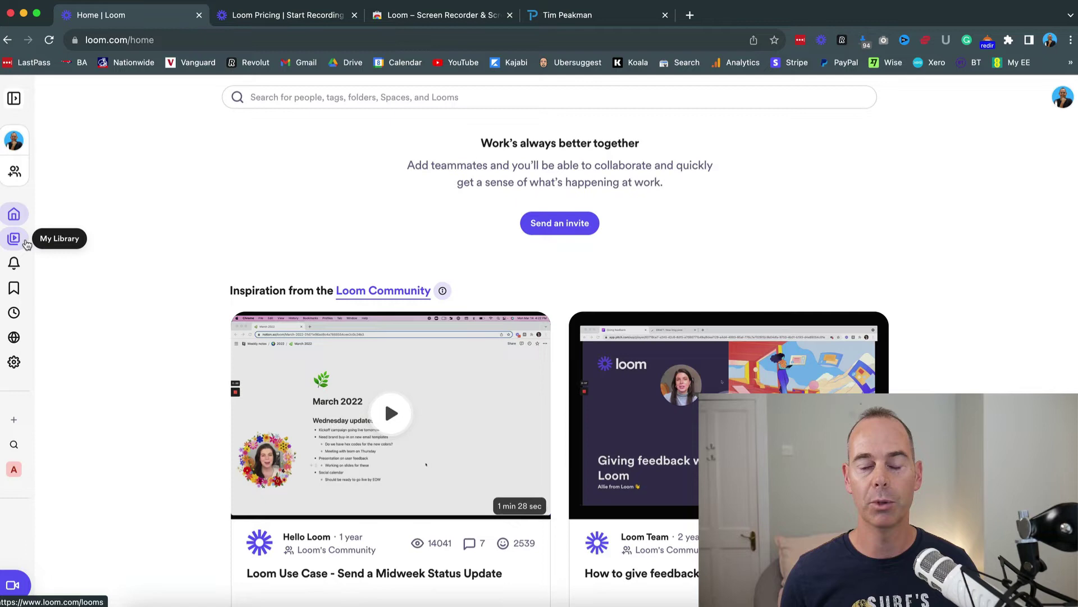
left_click(15, 238)
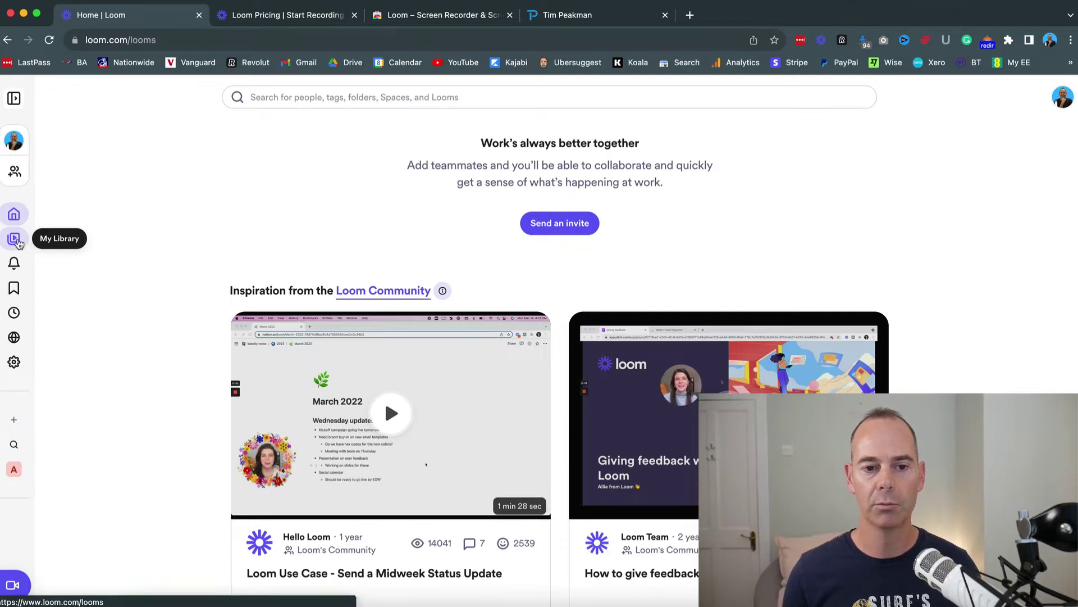
scroll(155, 341, "down", 5)
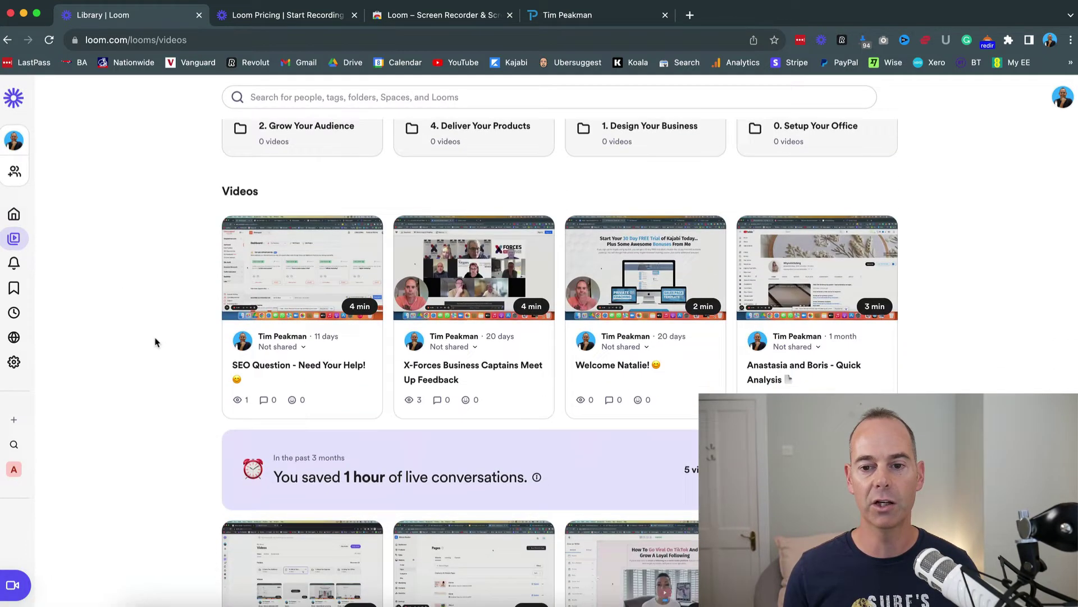
scroll(156, 342, "down", 5)
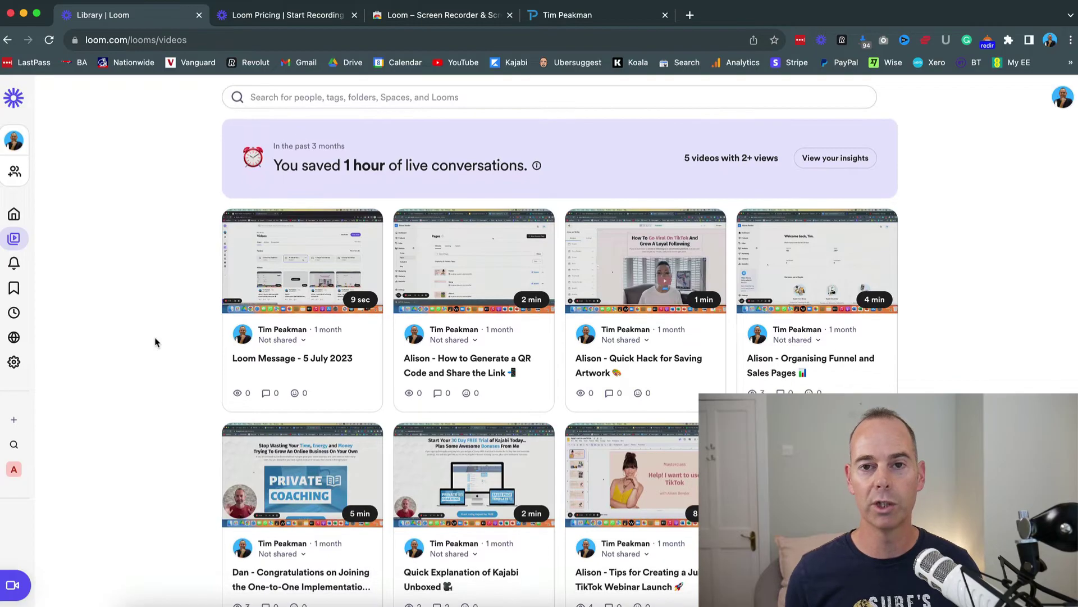
scroll(157, 341, "down", 6)
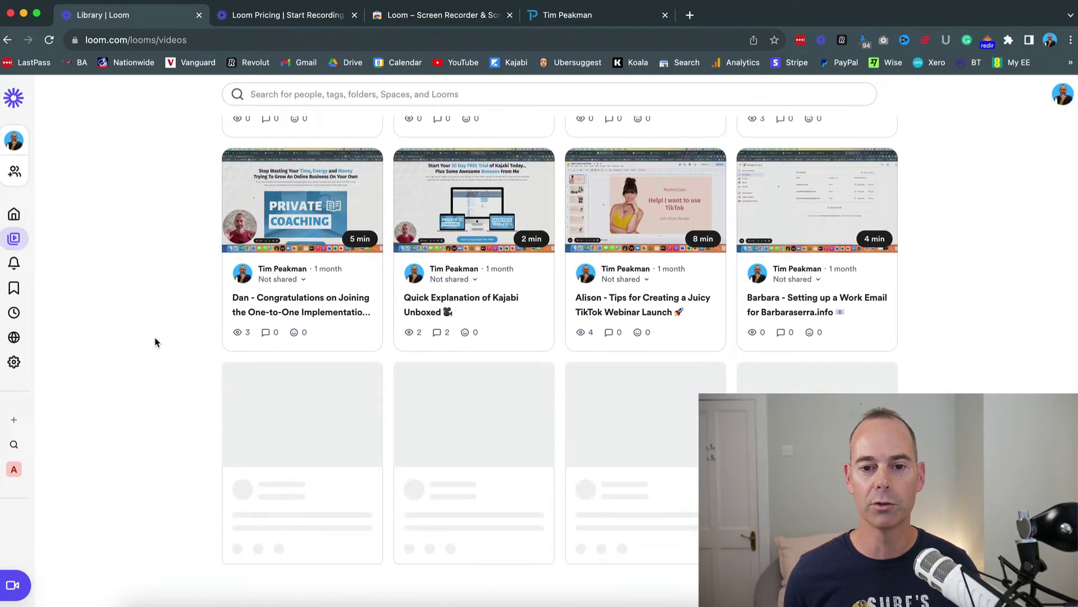
- Scroll through Notifications, check Watch Later, then open the History of watched videos
left_click(18, 265)
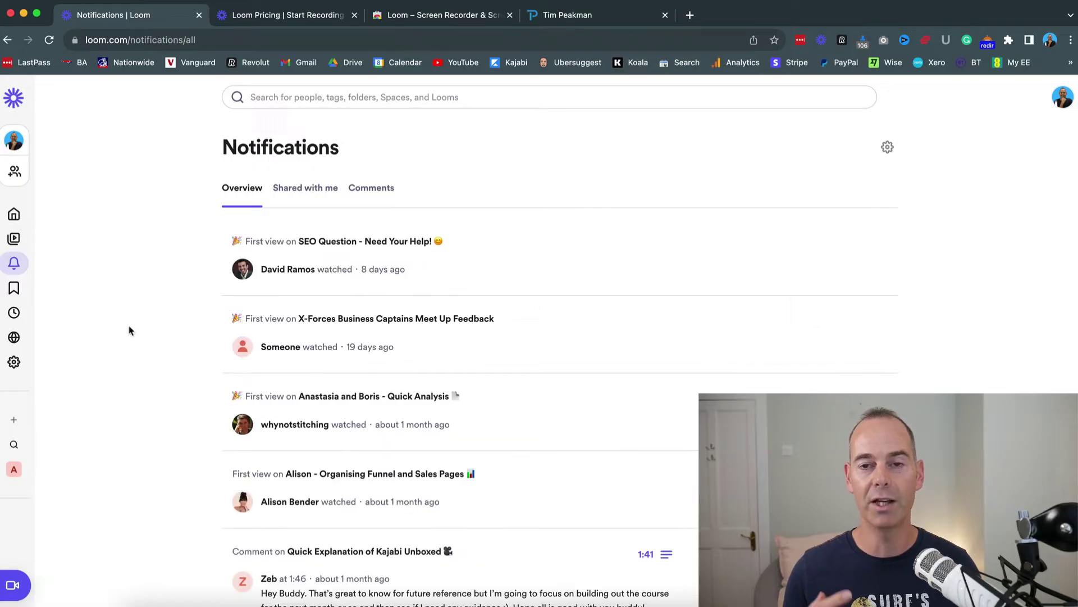
scroll(128, 330, "down", 10)
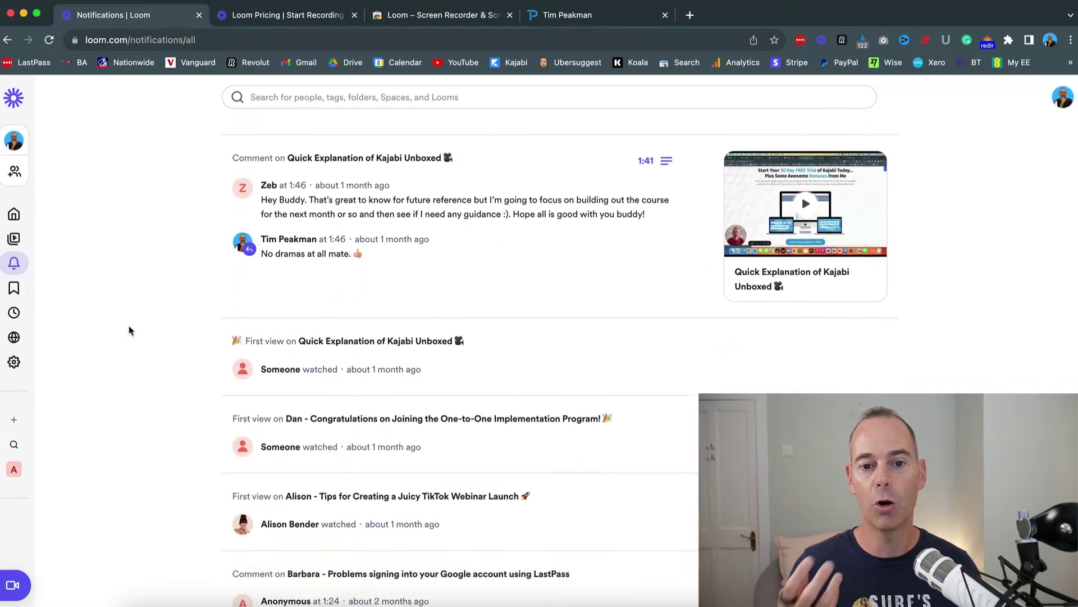
scroll(129, 330, "down", 9)
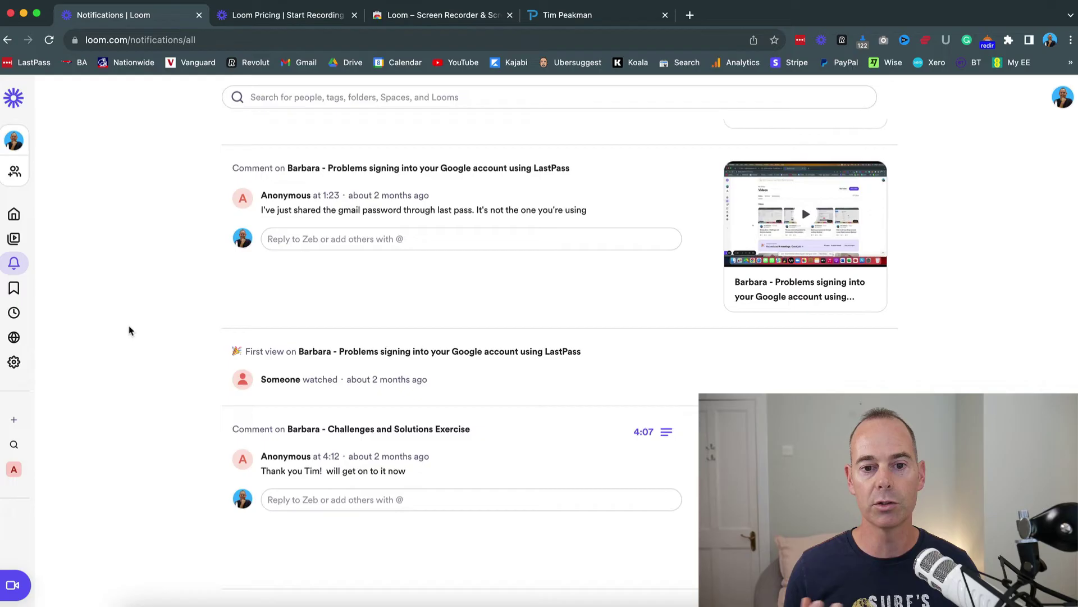
scroll(129, 331, "down", 3)
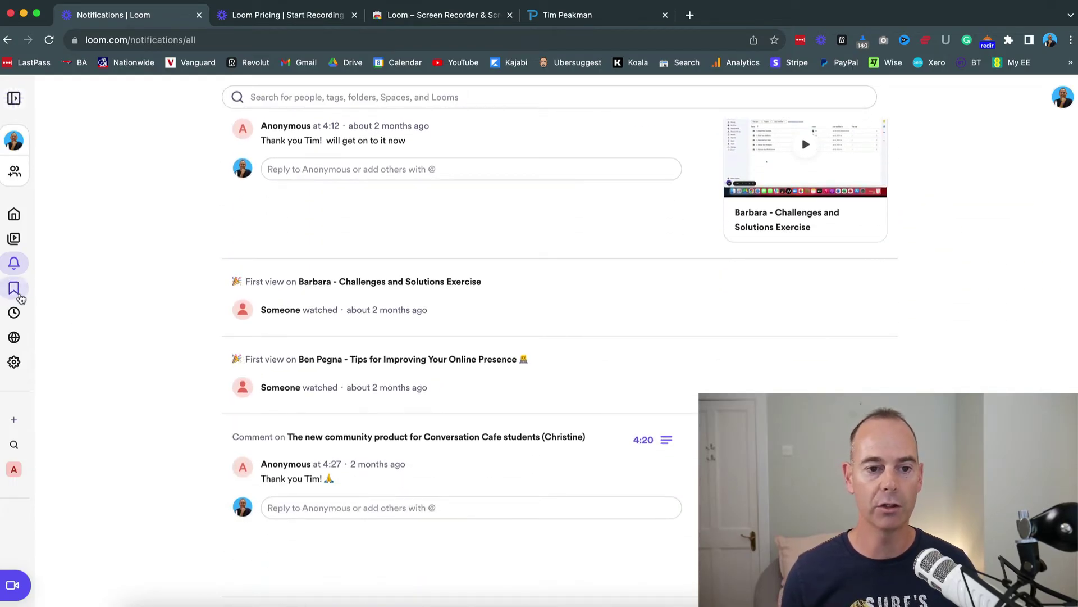
left_click(14, 287)
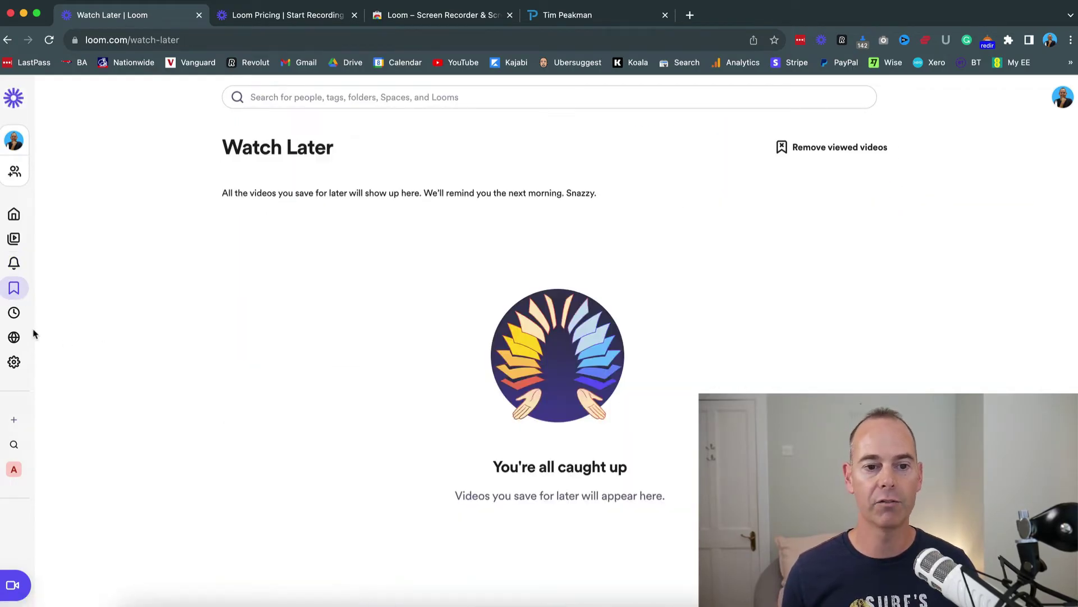
left_click(17, 318)
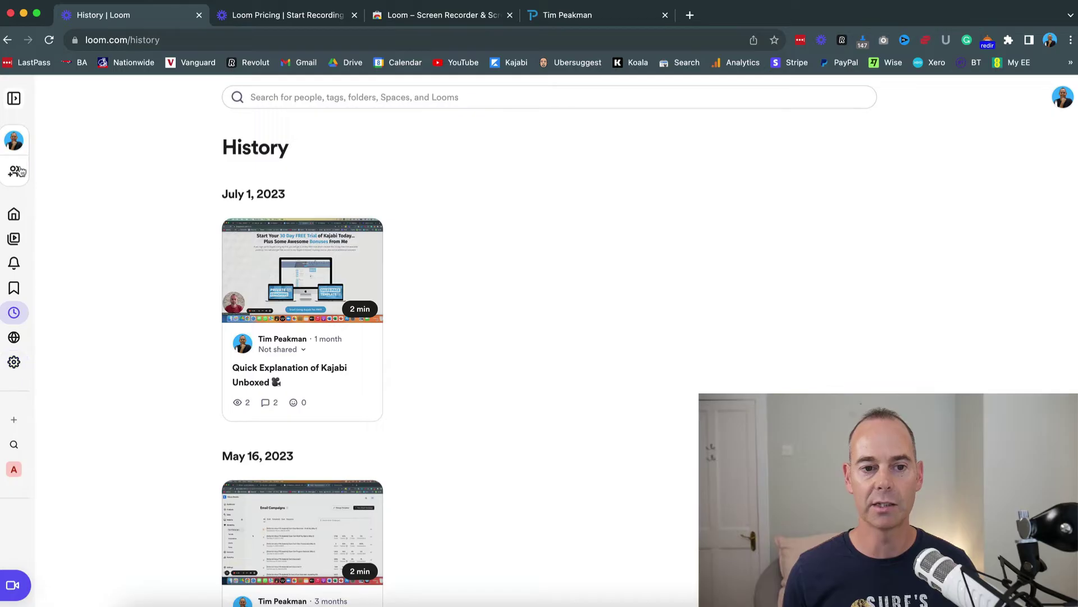
- Look at the Settings options and the workspace details panel, then close the panel
left_click(14, 361)
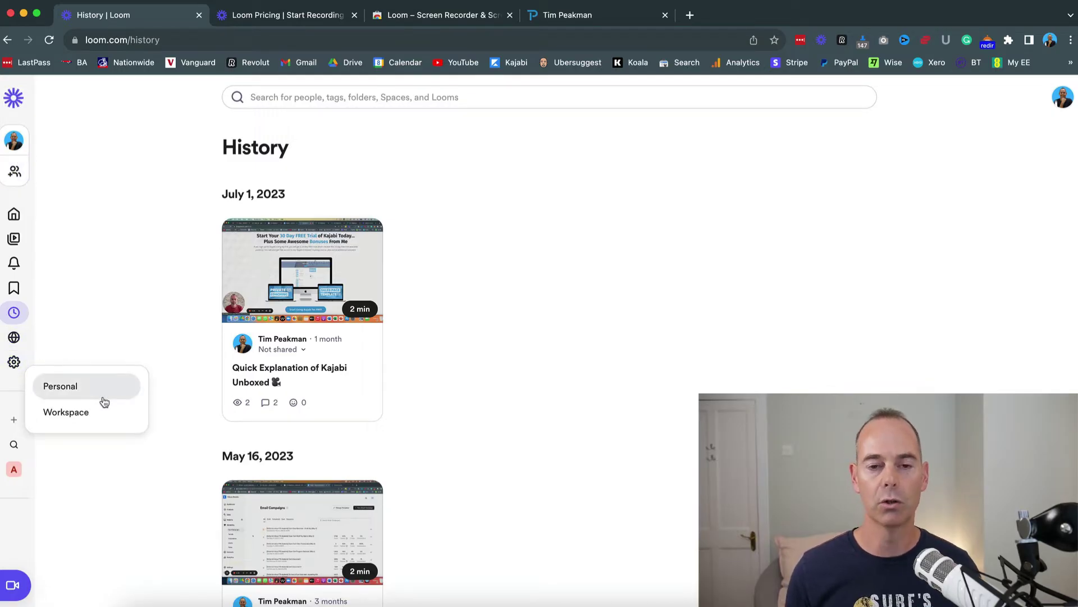
left_click(17, 139)
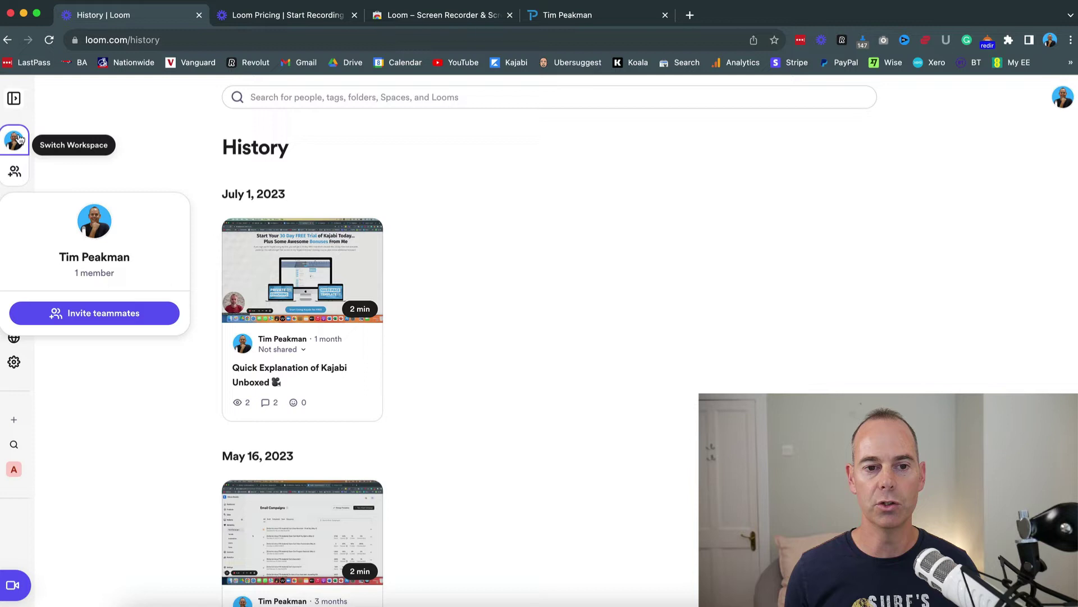
left_click(94, 158)
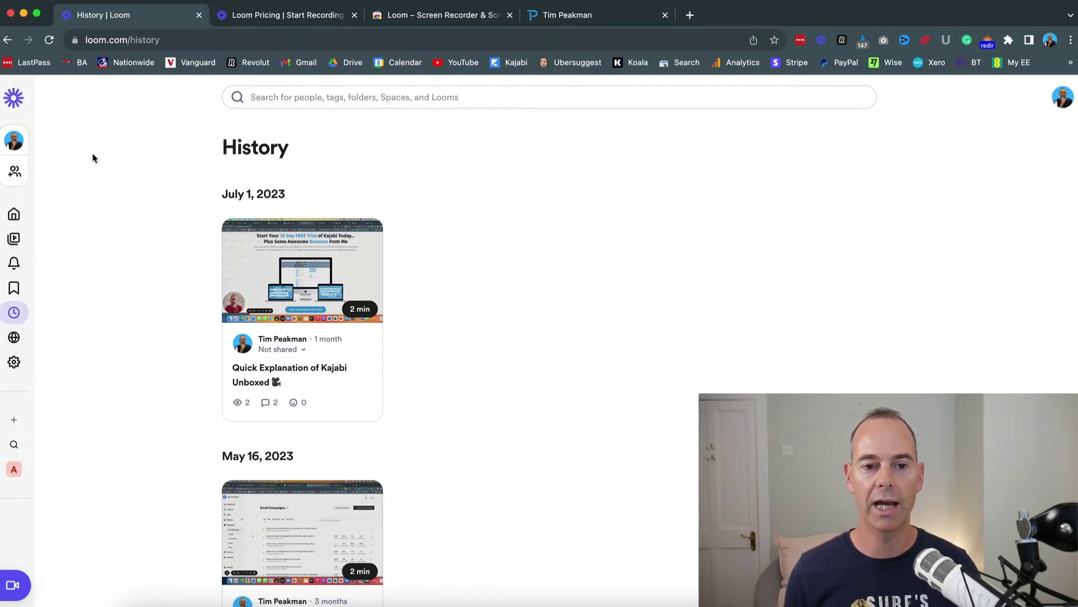
double_click(94, 158)
left_click(94, 157)
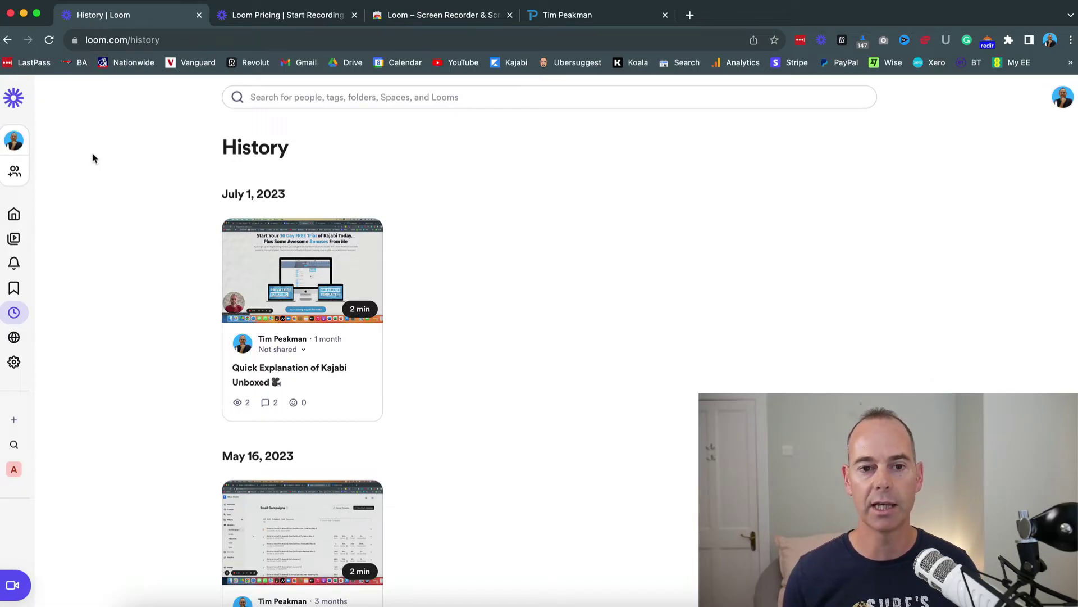
- Return to My Library and dismiss the New video options menu
left_click(13, 239)
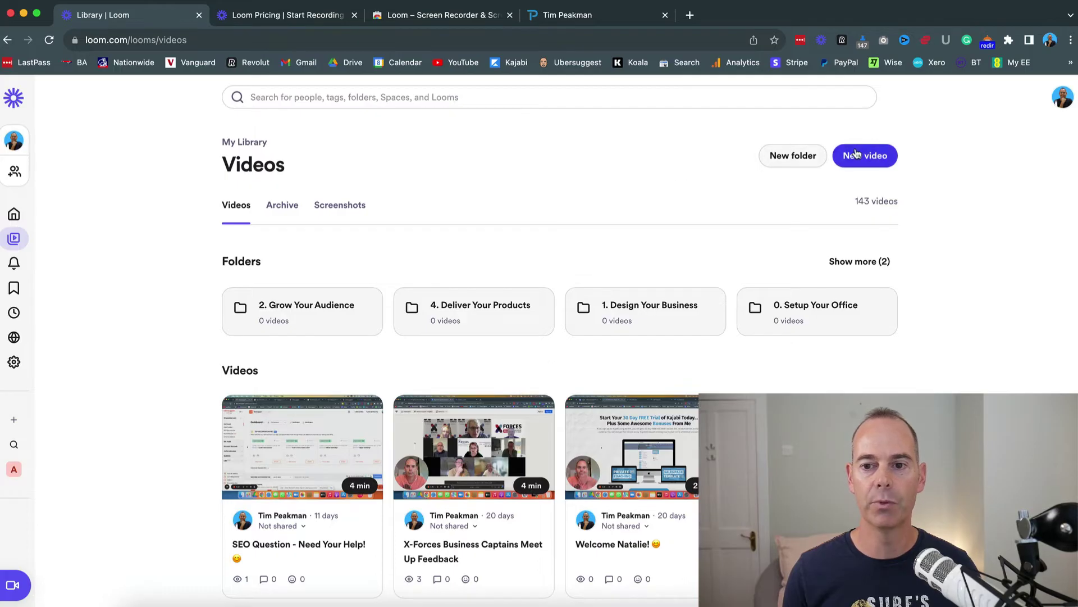
left_click(869, 160)
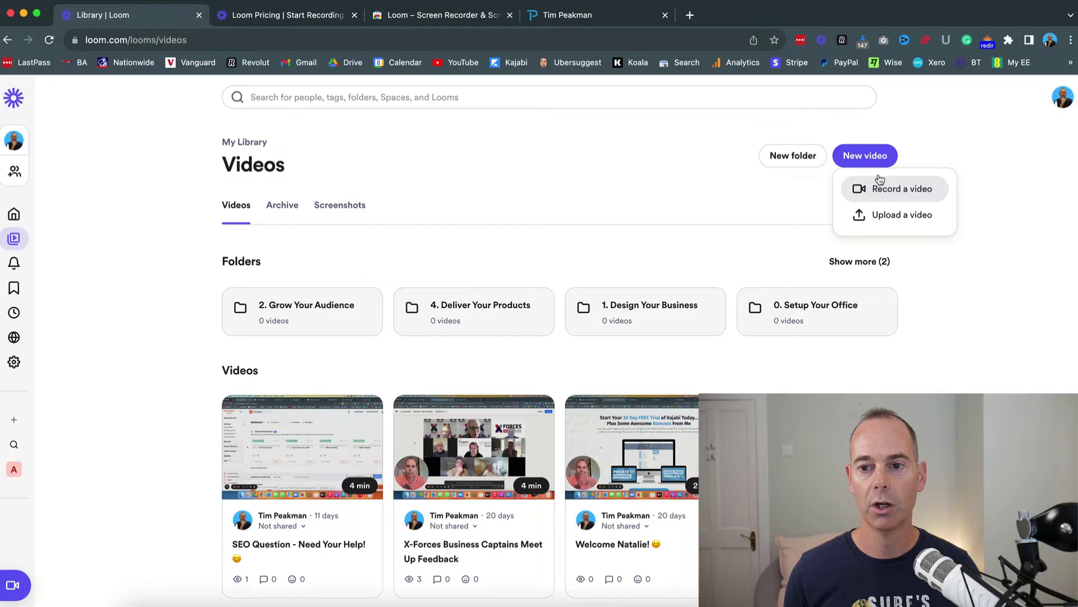
left_click(941, 125)
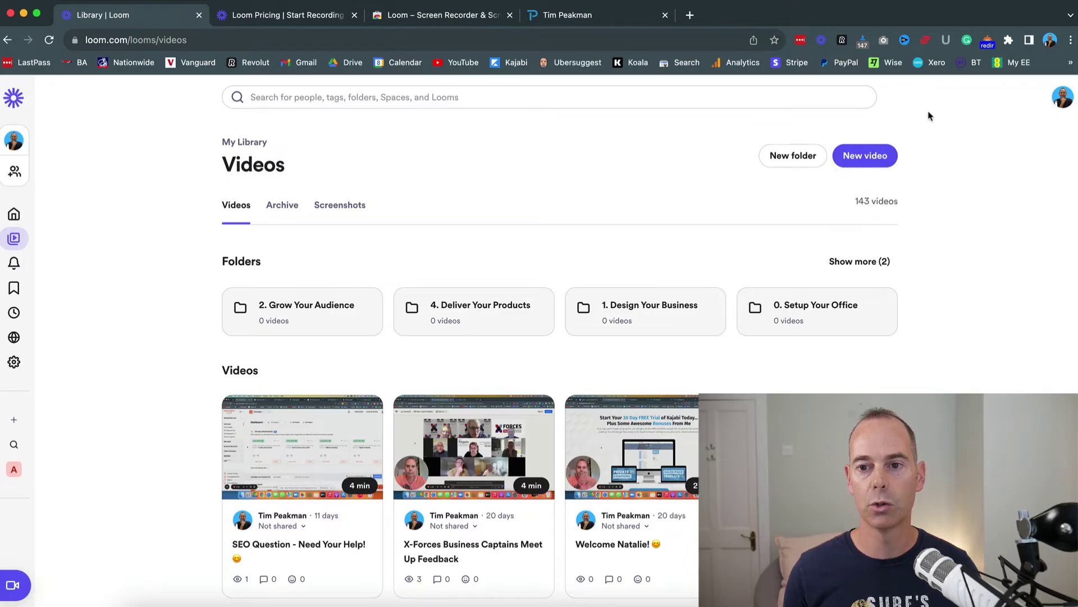
- On the timpeakman.com tab, close the free guide popup and bring up the Loom recorder
left_click(602, 17)
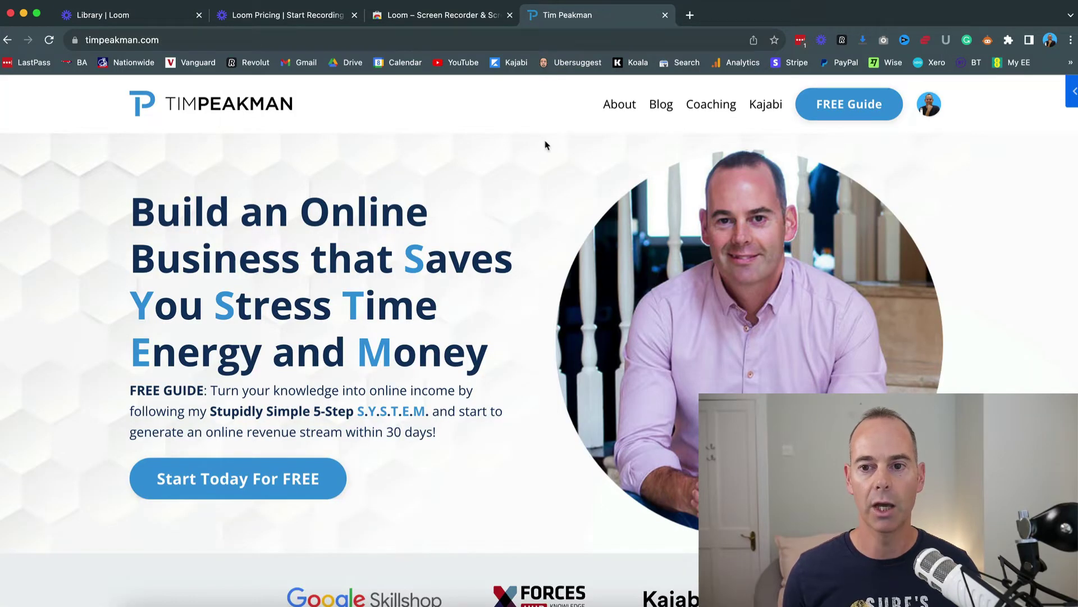
mouse_move(780, 45)
left_click(748, 96)
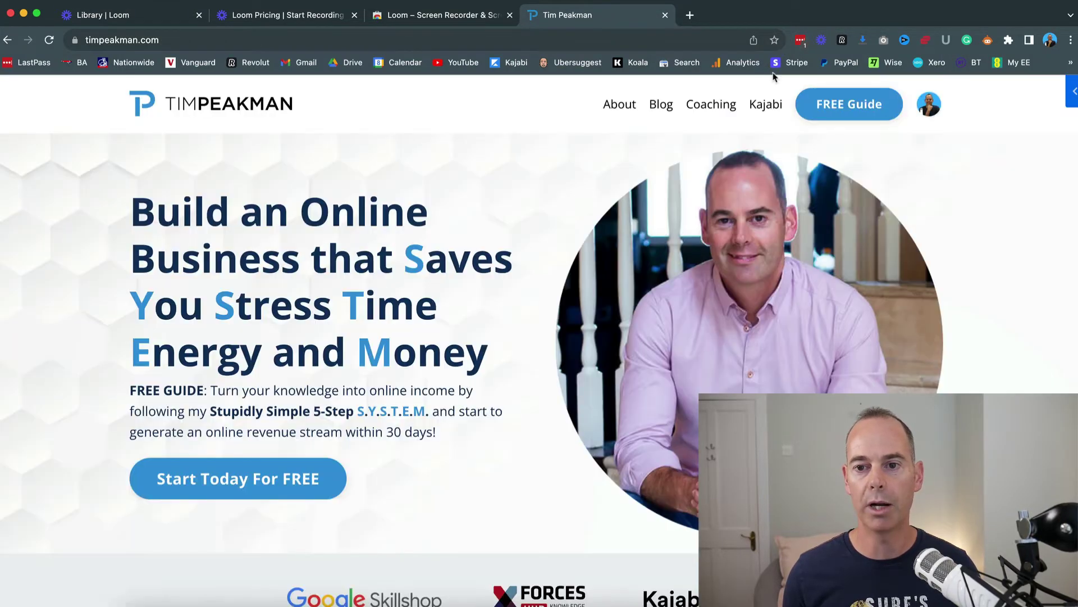
left_click(821, 40)
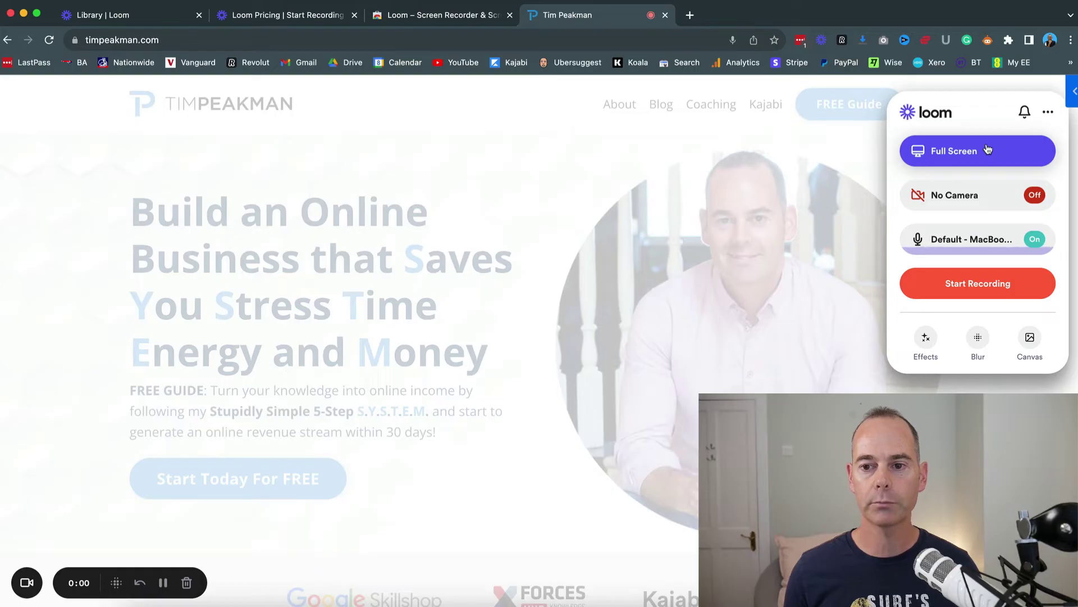
left_click(986, 197)
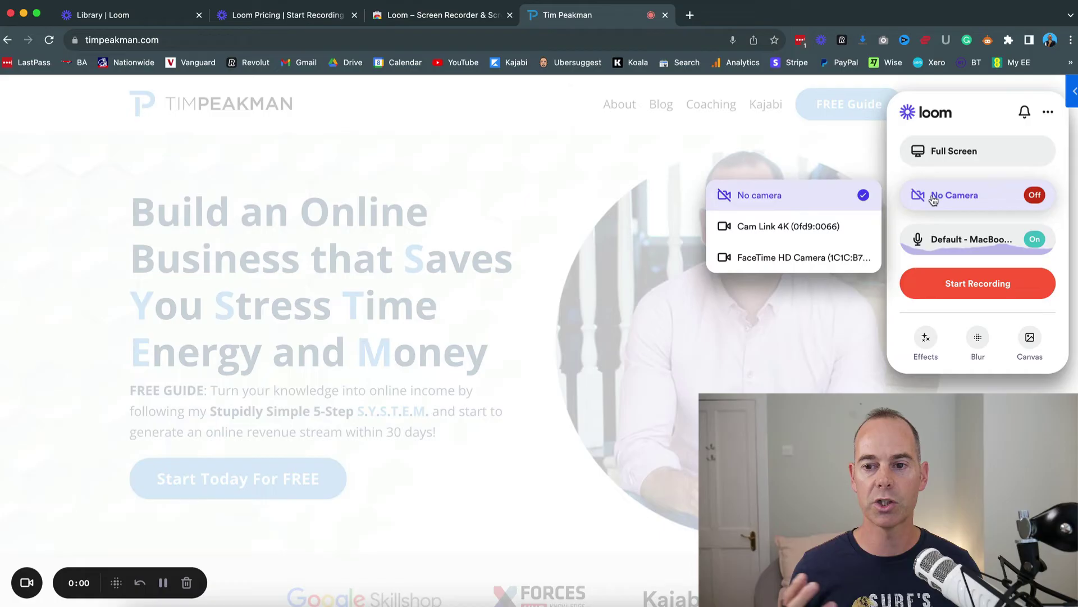
left_click(899, 176)
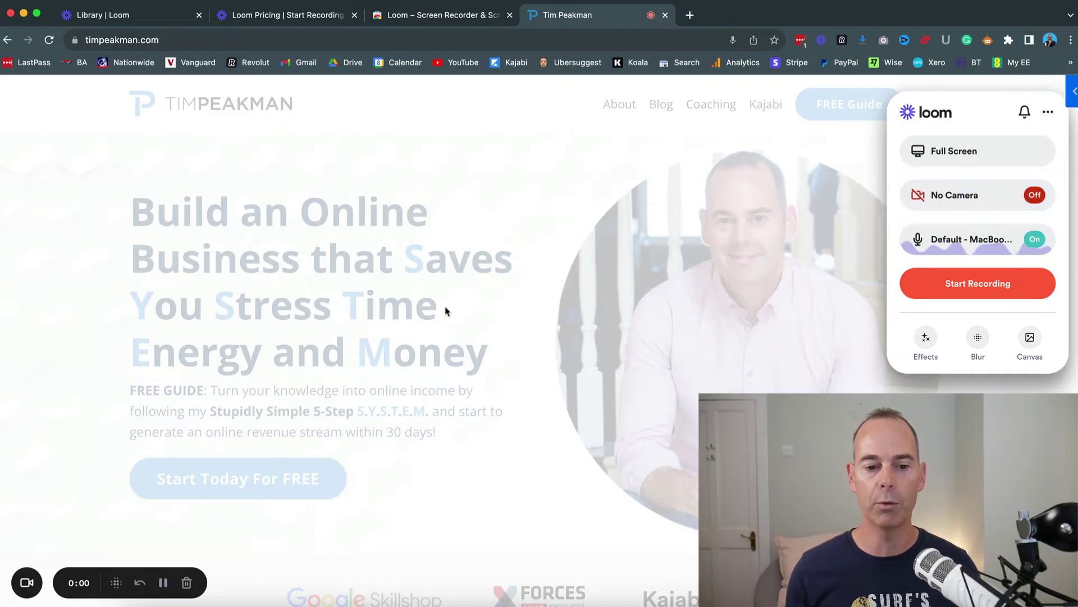
left_click(970, 242)
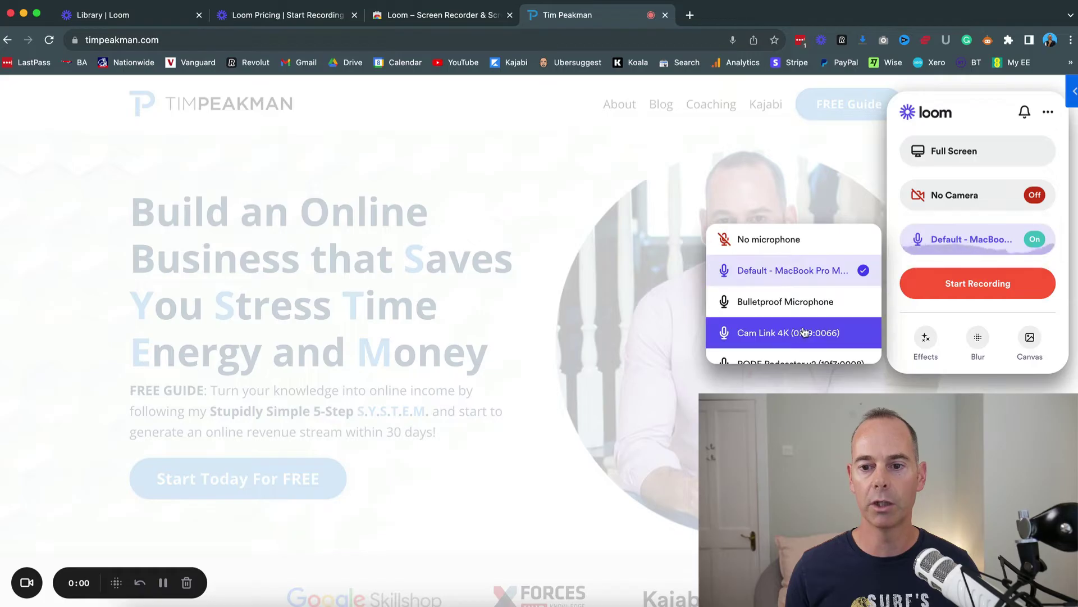
scroll(794, 336, "down", 2)
scroll(793, 336, "up", 2)
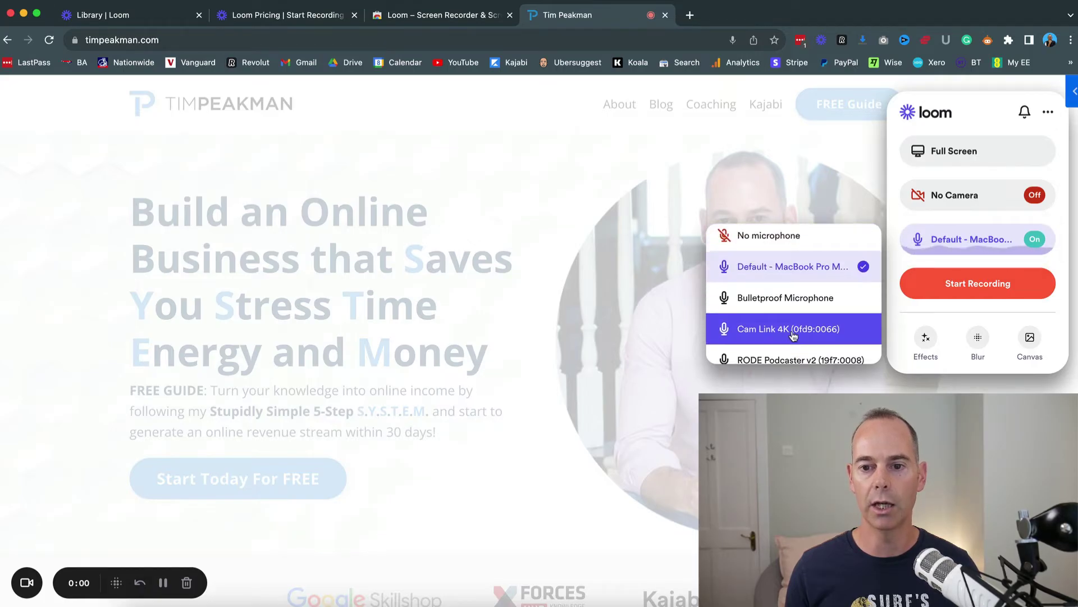
scroll(792, 331, "down", 2)
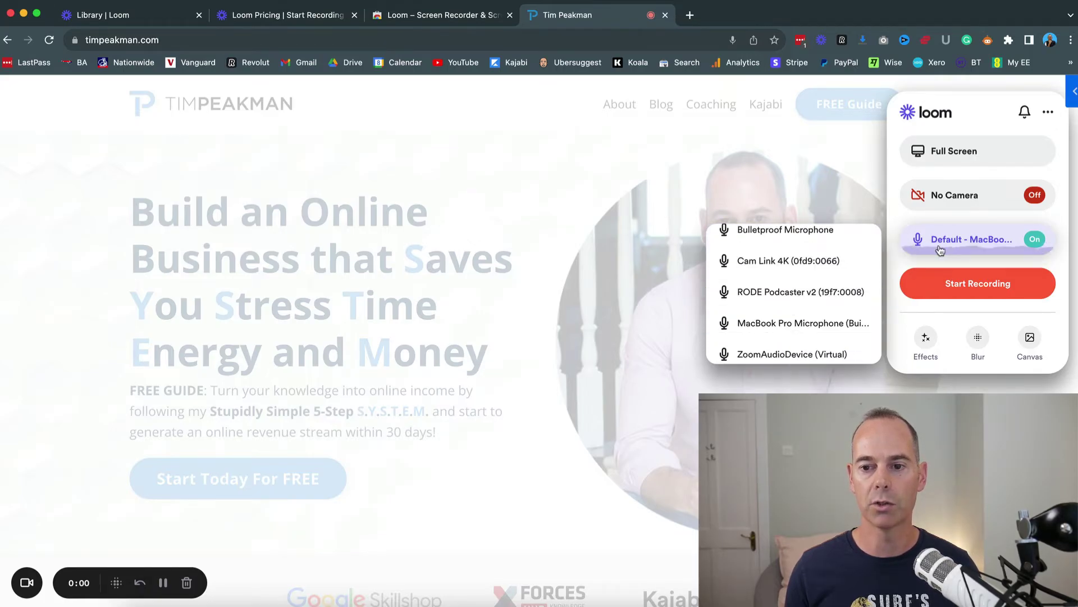
scroll(787, 273, "up", 1)
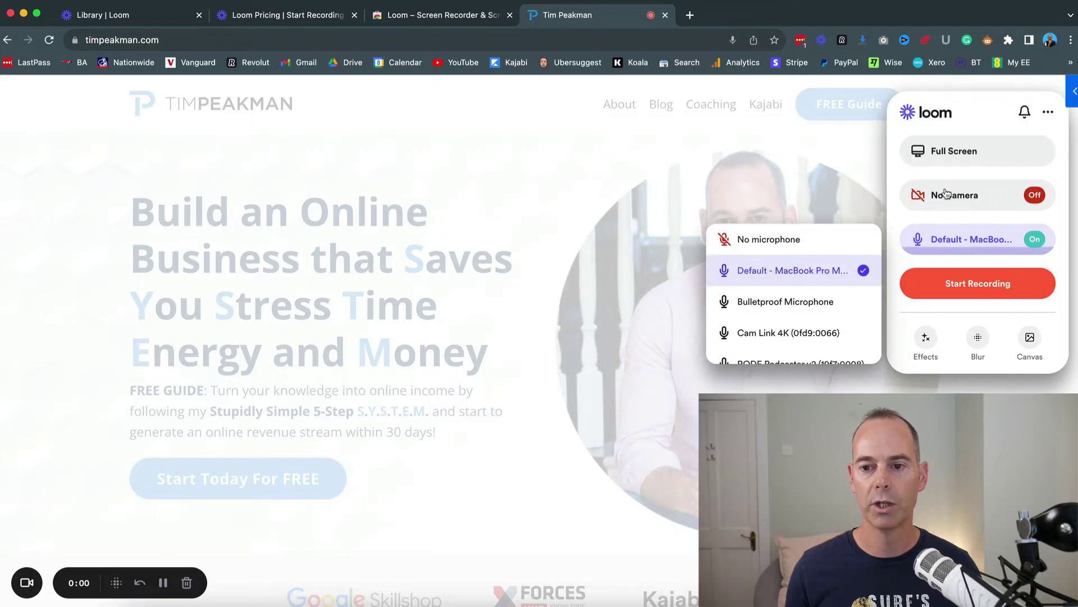
left_click(895, 216)
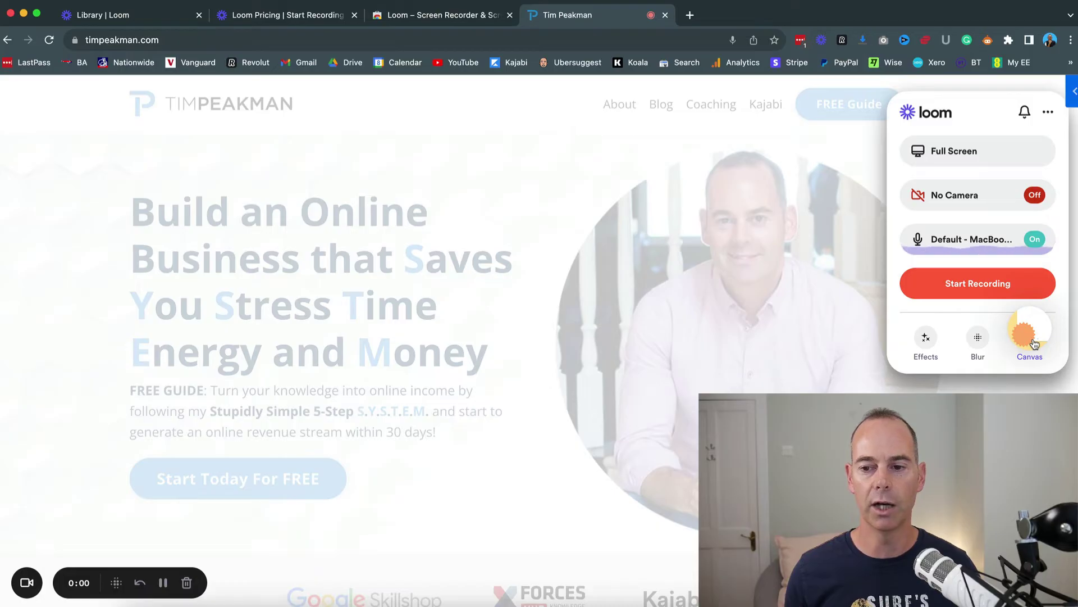
left_click(1052, 114)
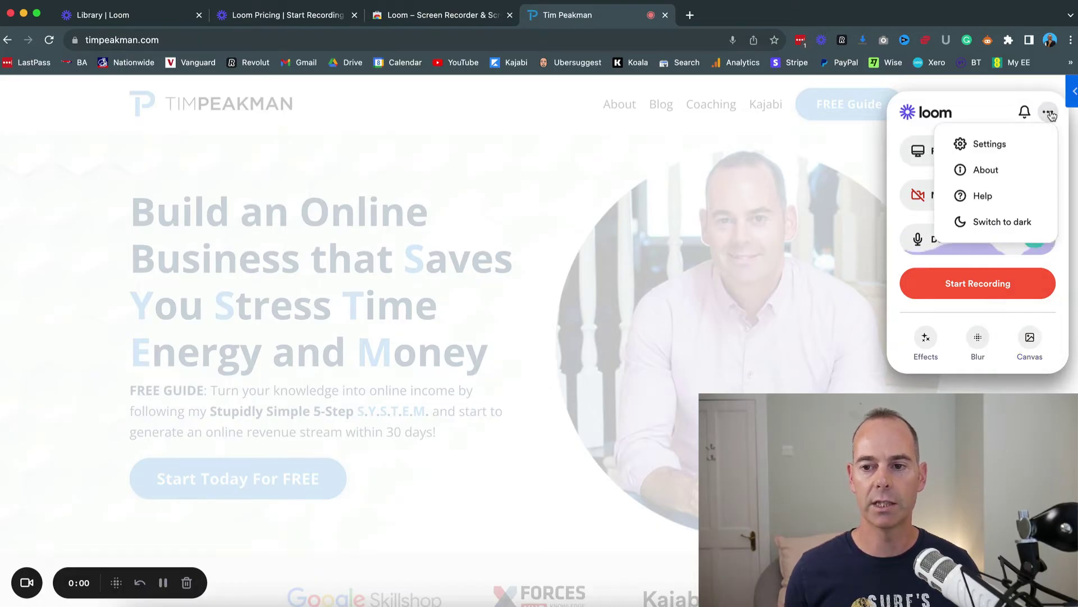
left_click(1006, 148)
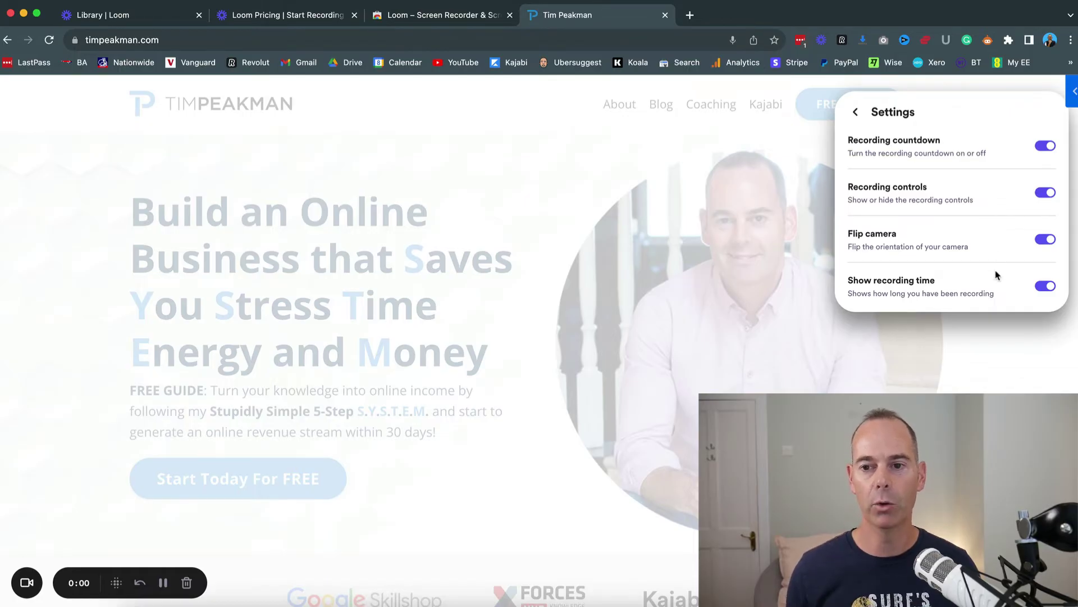
left_click(856, 114)
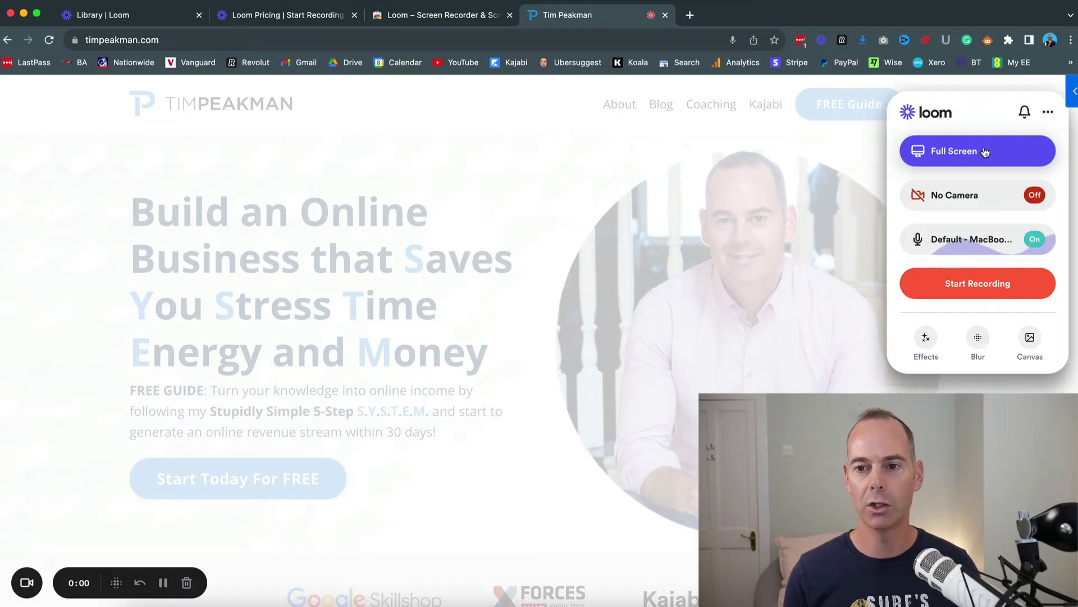
- Start a recording, preview the Window and Chrome Tab options, then share the entire screen
left_click(977, 291)
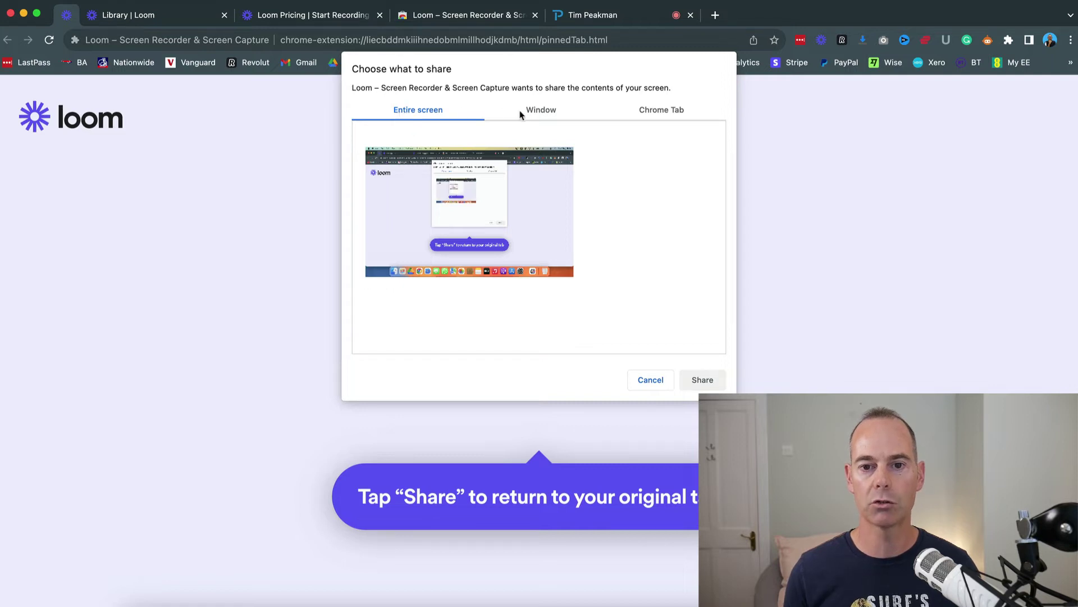
left_click(542, 112)
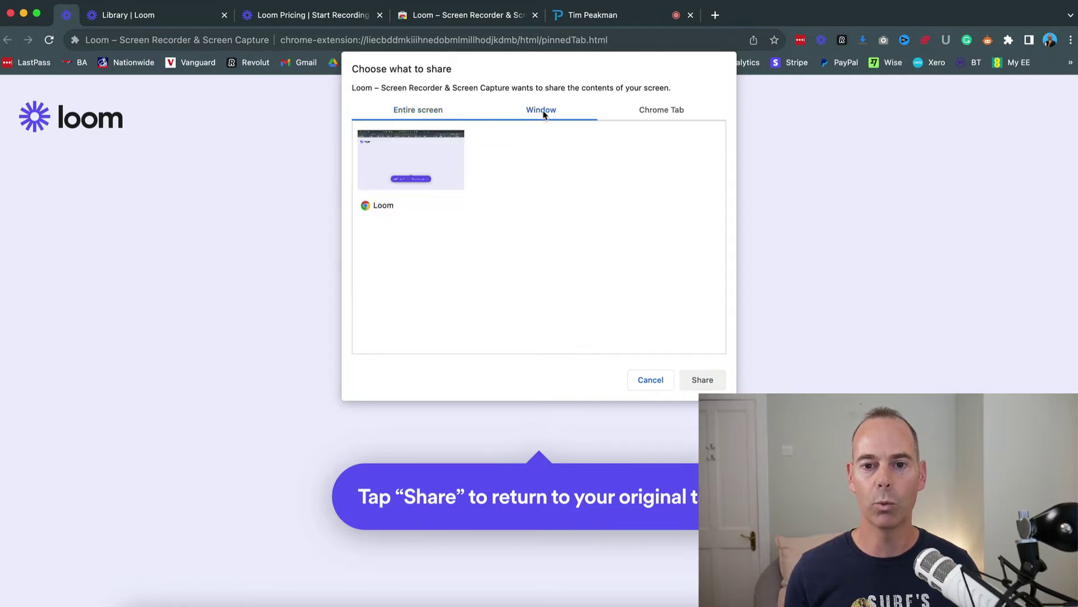
left_click(663, 113)
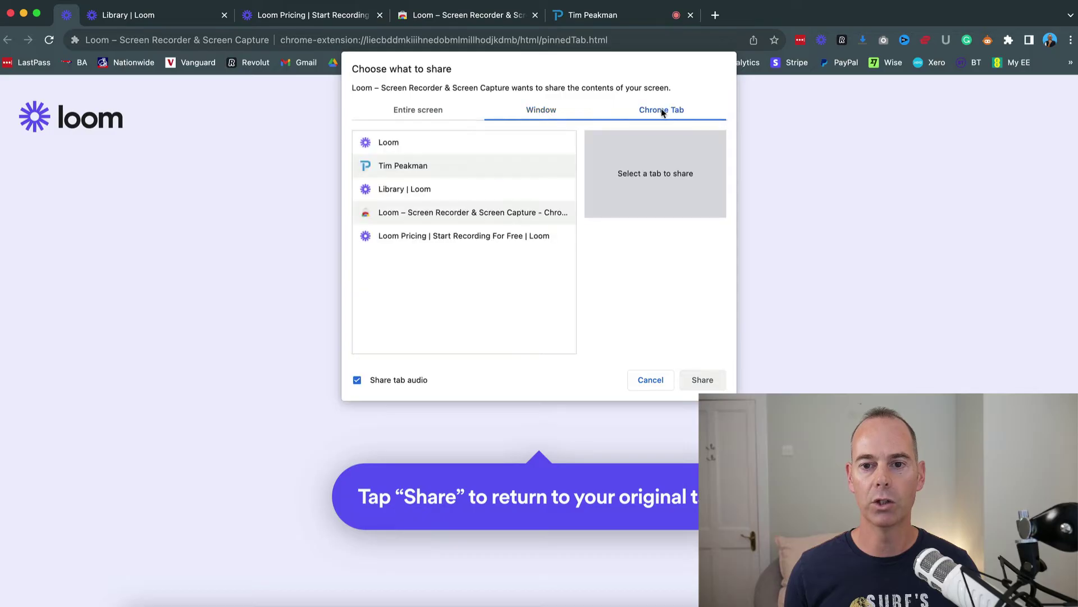
left_click(422, 111)
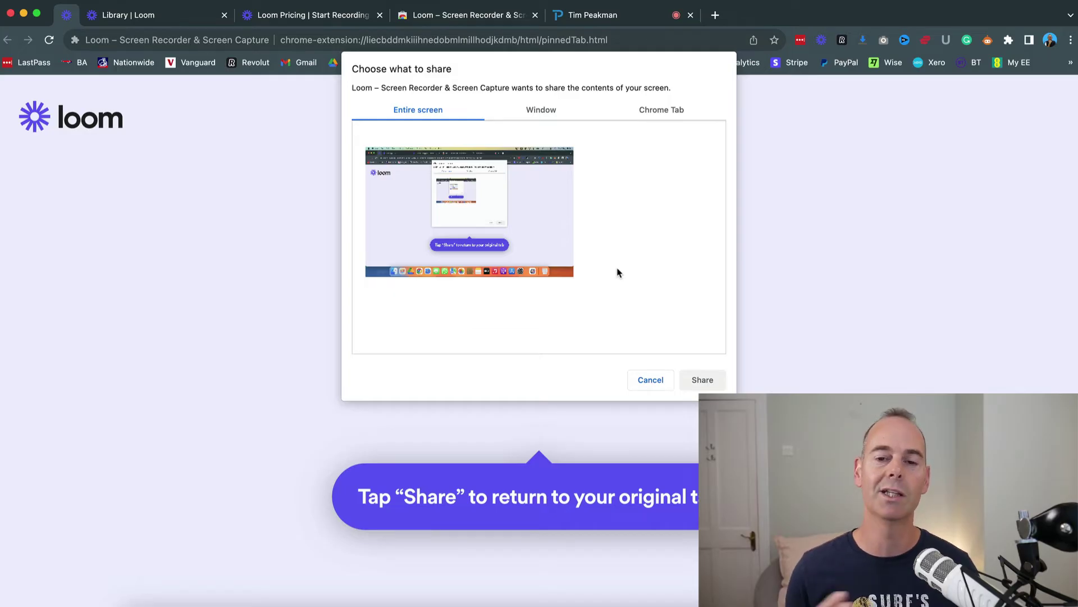
left_click(524, 252)
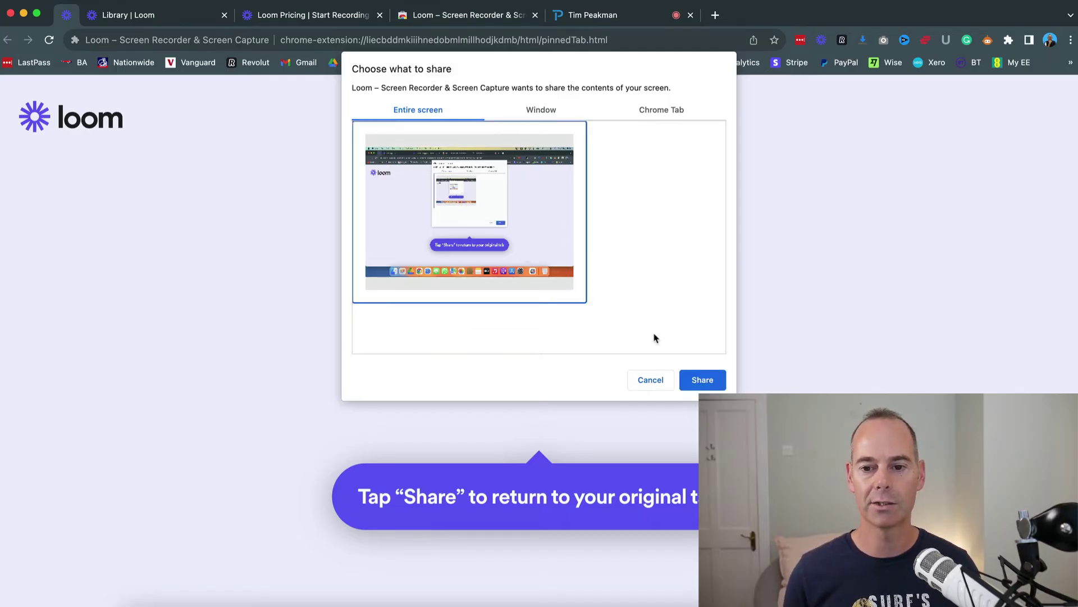
left_click(708, 386)
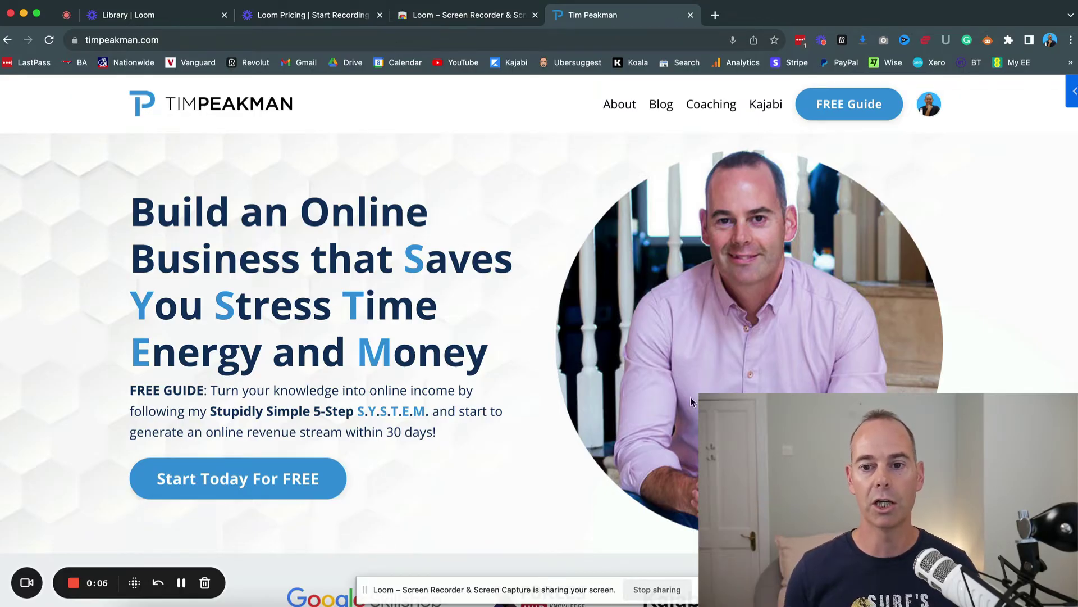
- Scroll down the timpeakman.com homepage sections and back up to the top while recording
scroll(545, 460, "down", 10)
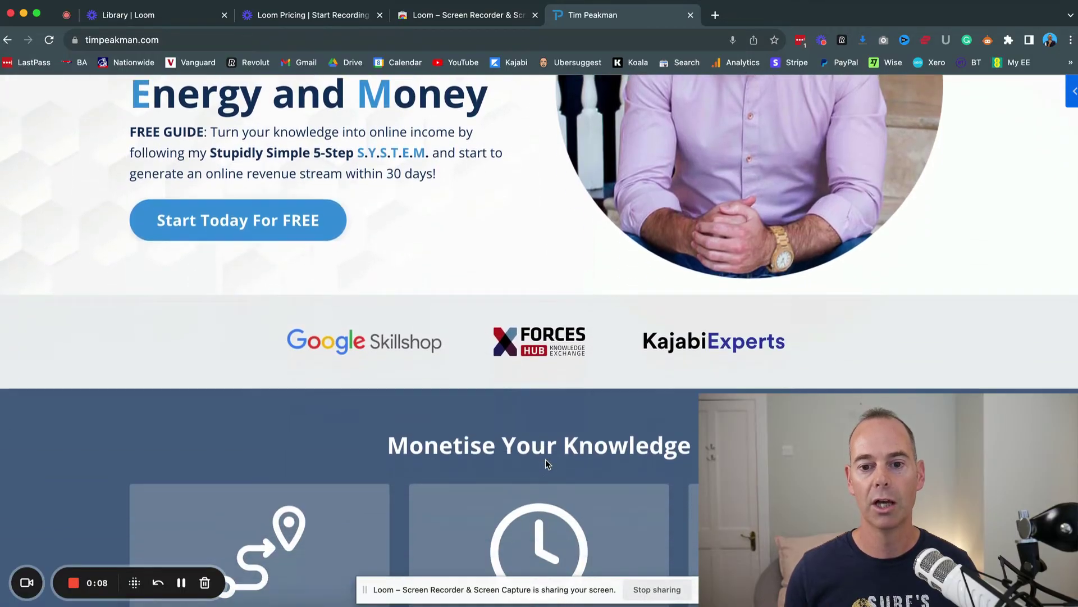
scroll(545, 460, "down", 7)
scroll(545, 460, "up", 17)
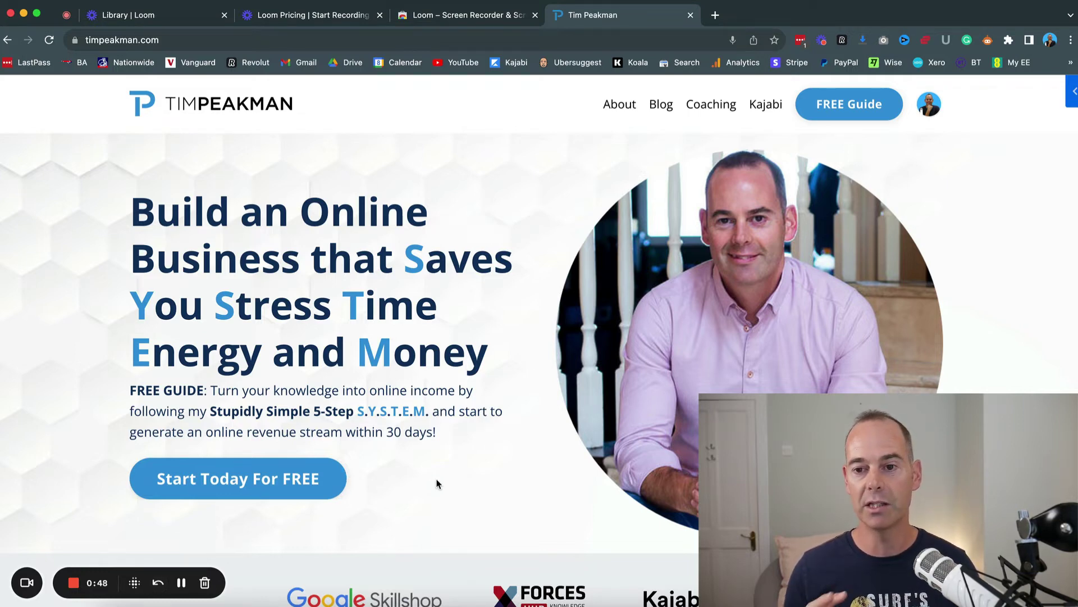
- Finish the recording and copy the share link for 'Explaining the Client's Home Page'
left_click(78, 583)
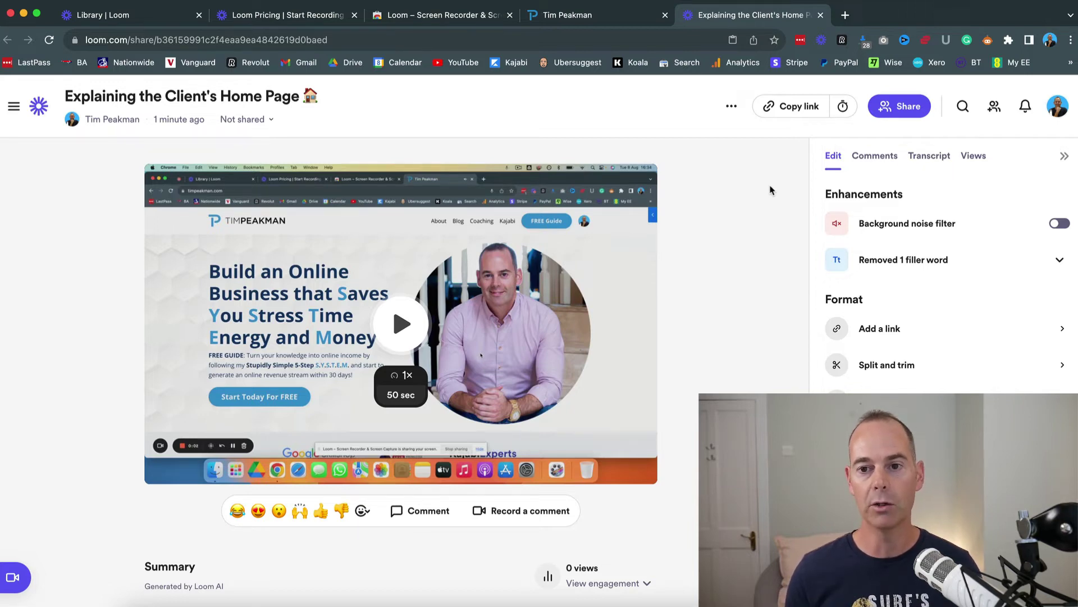
left_click(796, 108)
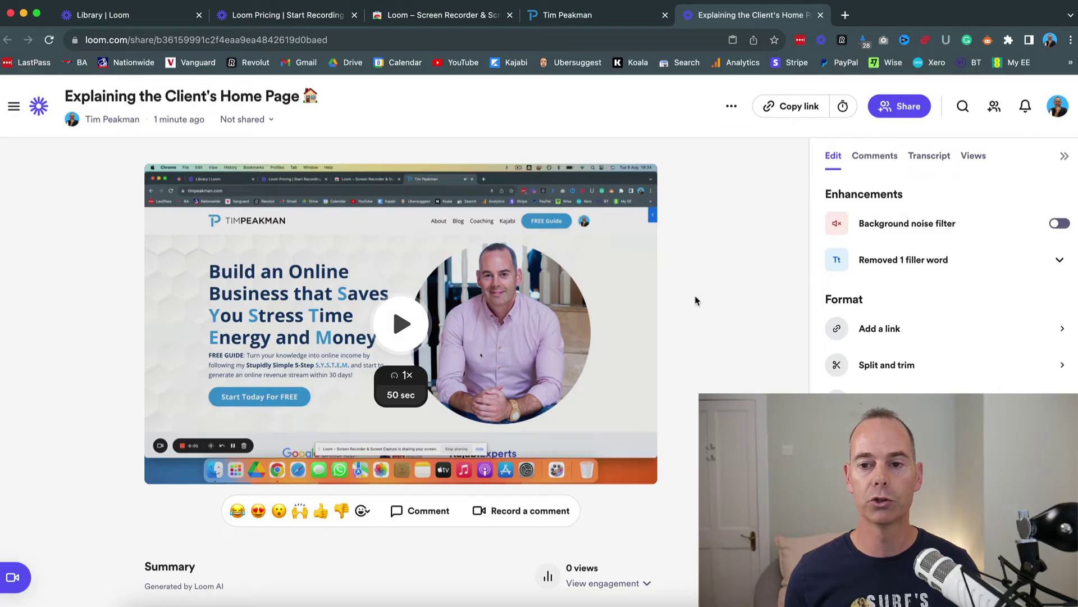
- Edit the video title, trying 'Tom -' and 'Marketing' as prefixes before erasing them
mouse_move(160, 105)
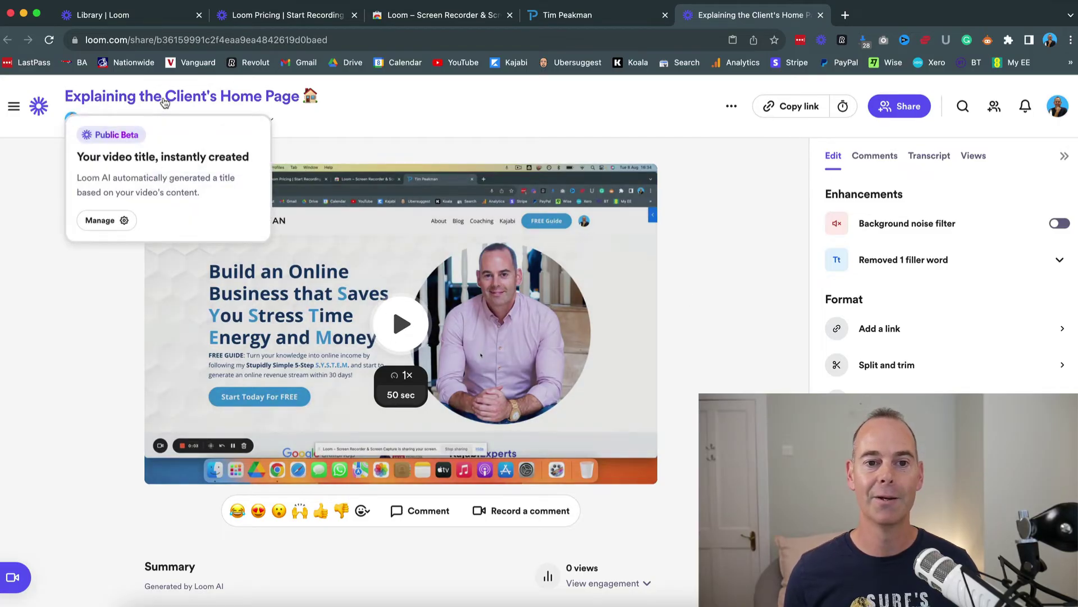
left_click(345, 100)
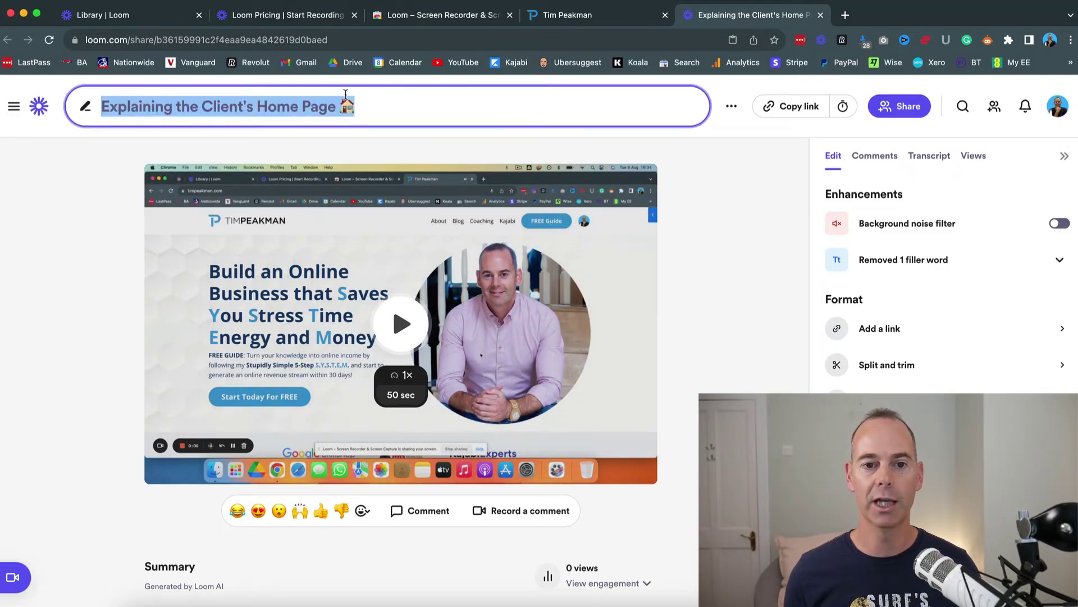
left_click(104, 106)
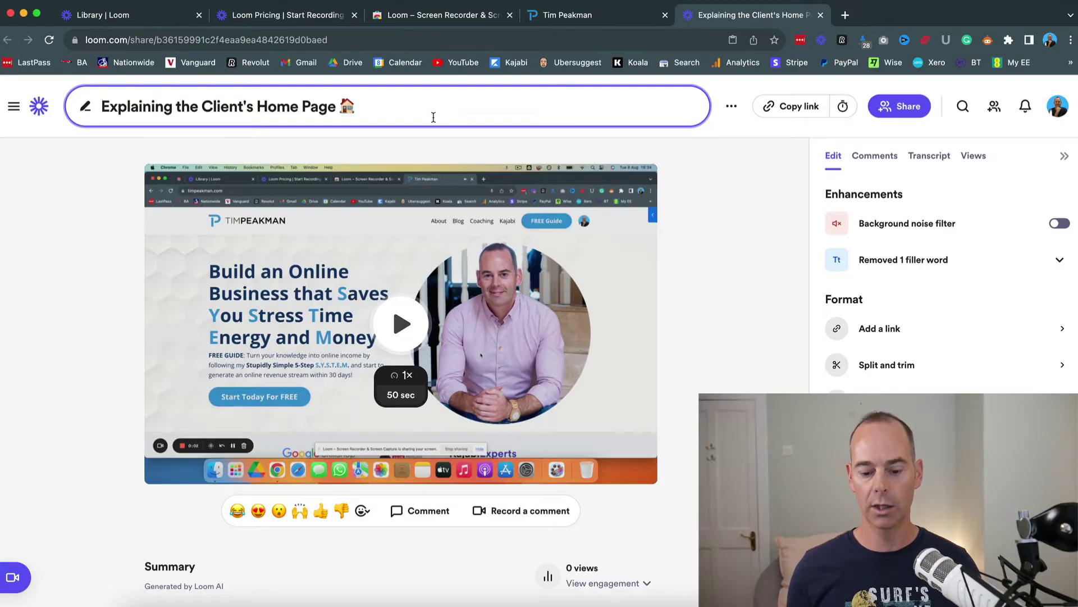
type("Tom -")
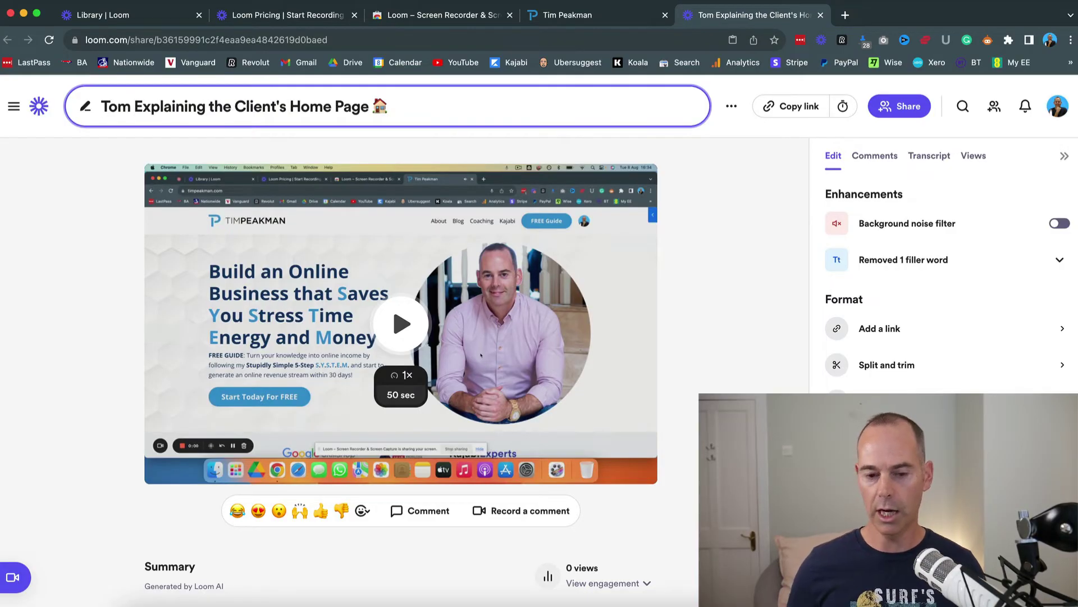
left_click(548, 100)
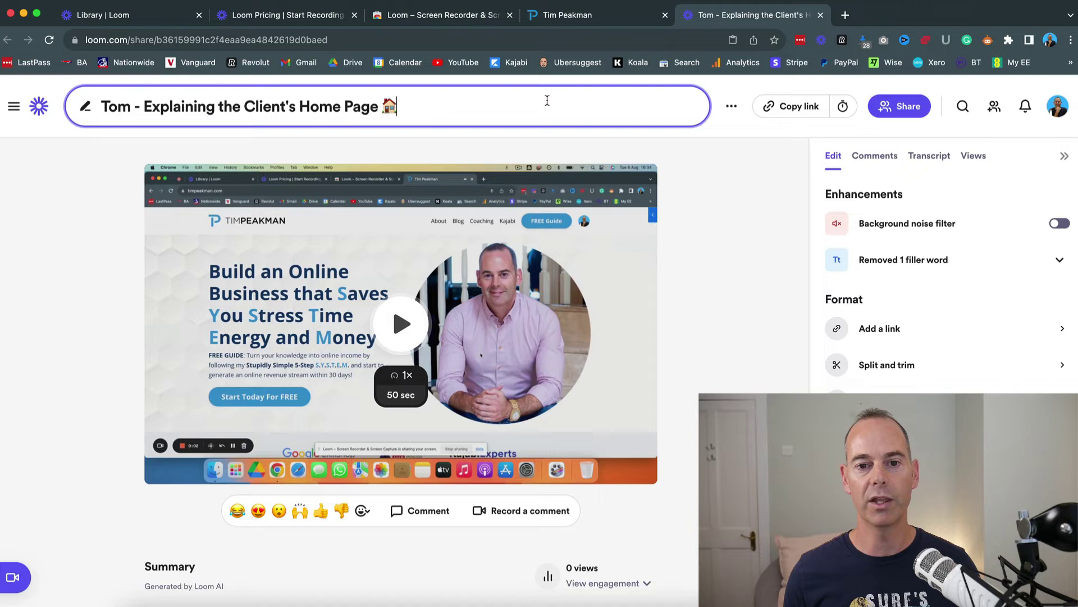
double_click(115, 108)
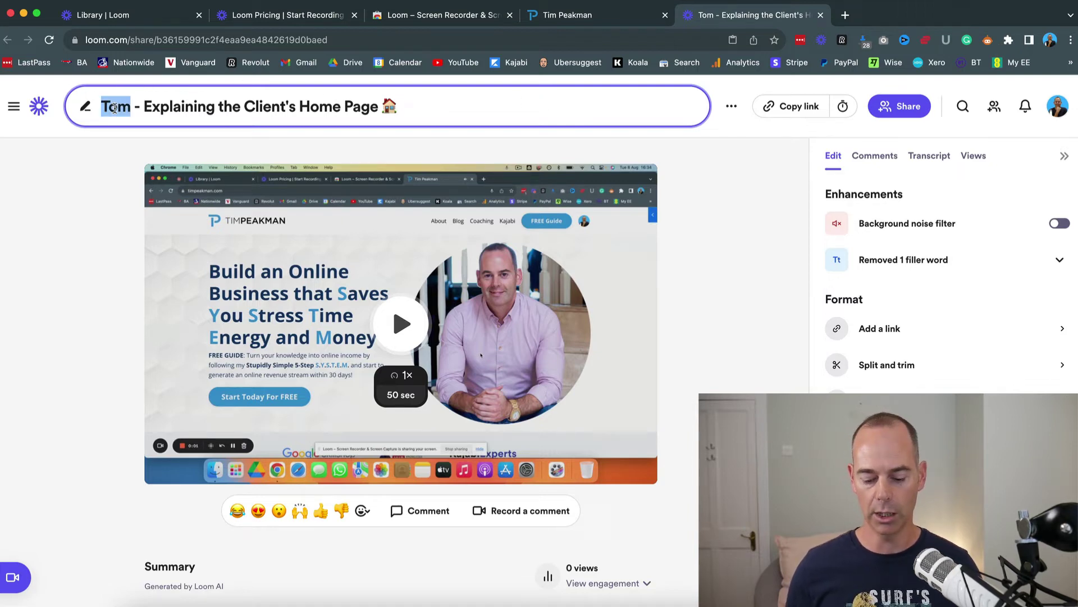
type("Marketing")
key("BackSpace")
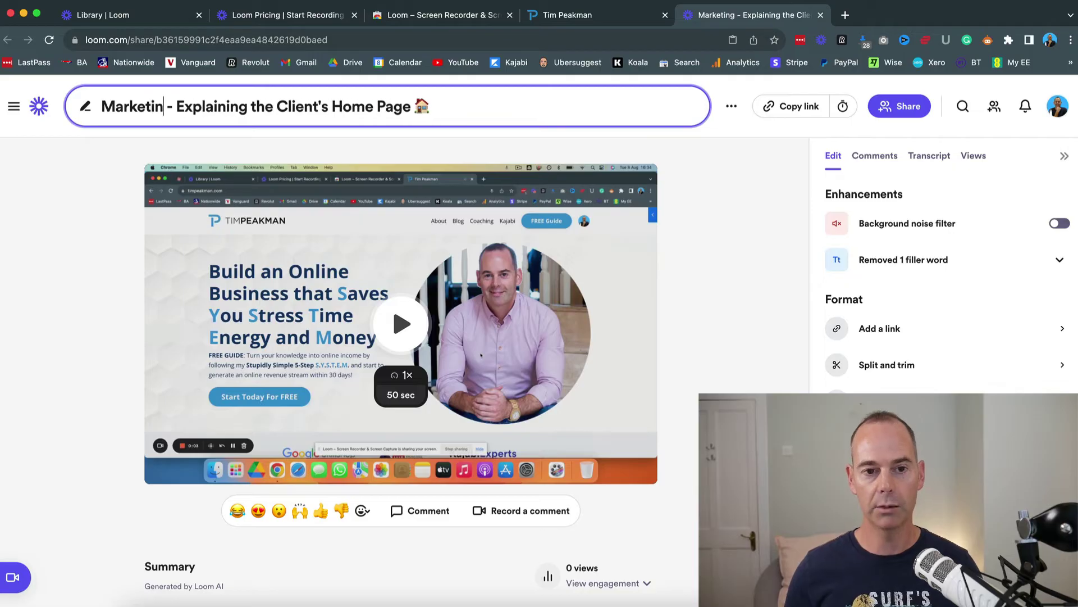
key("BackSpace")
key("BackSpace")
key("BackSpace")
key("BackSpace")
key("BackSpace")
key("BackSpace")
key("BackSpace")
key("BackSpace")
- Prefix the title with 'Clients', save it, and return to the Library tab
left_click(379, 106)
type("Cl")
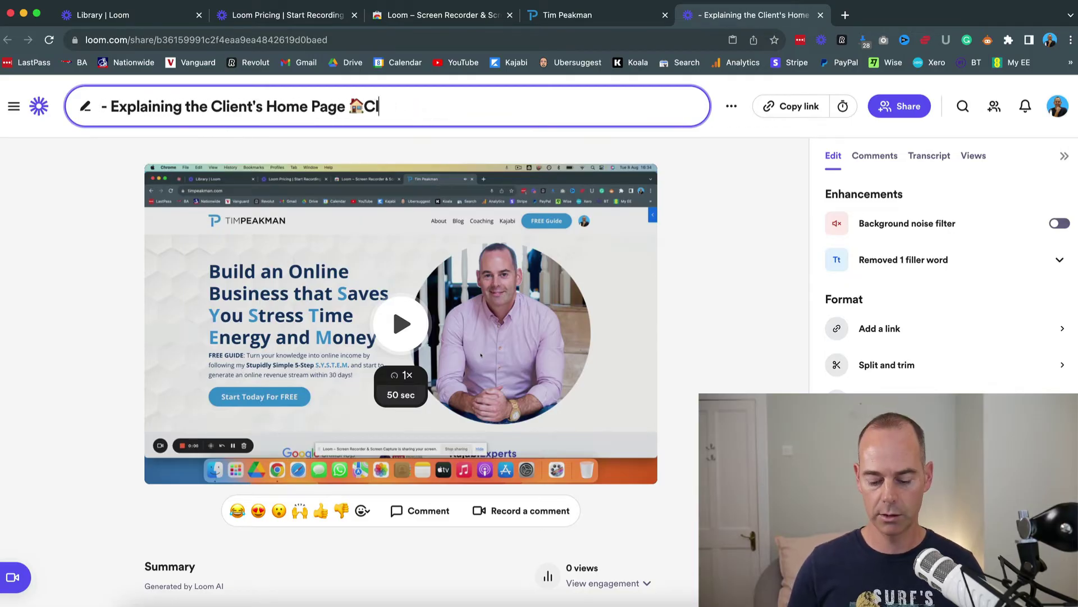
type("ietnt")
key("BackSpace")
key("BackSpace")
key("BackSpace")
key("BackSpace")
key("BackSpace")
key("BackSpace")
key("BackSpace")
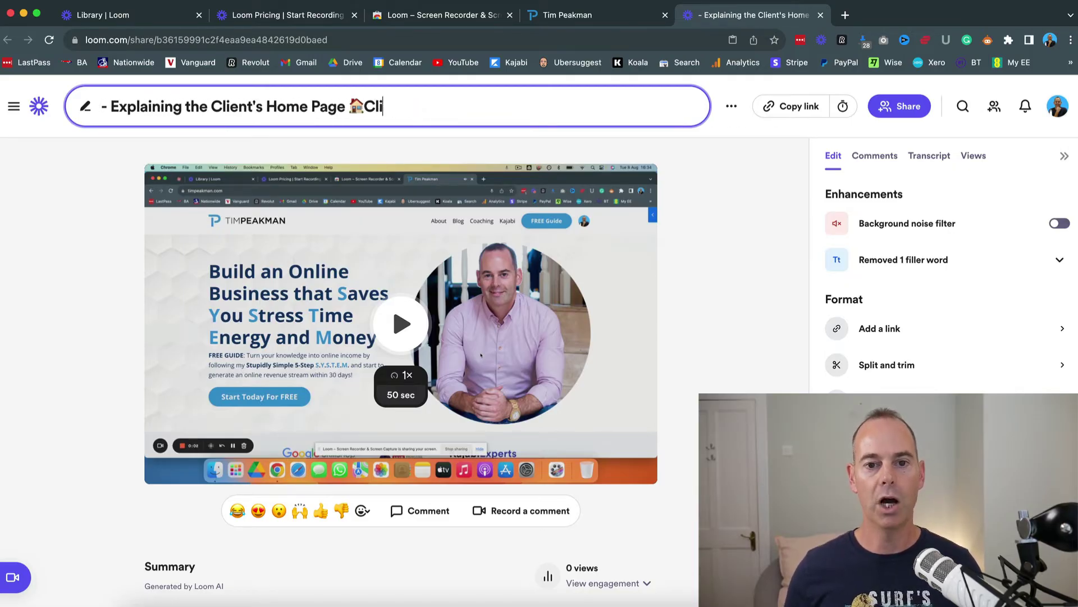
left_click(101, 106)
type("Clients")
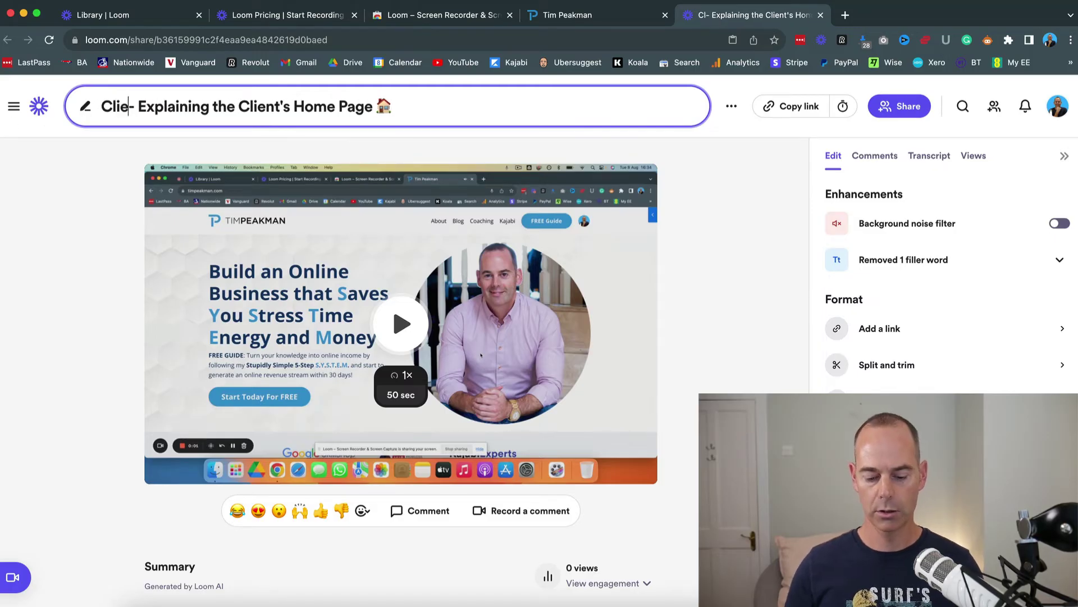
left_click(417, 106)
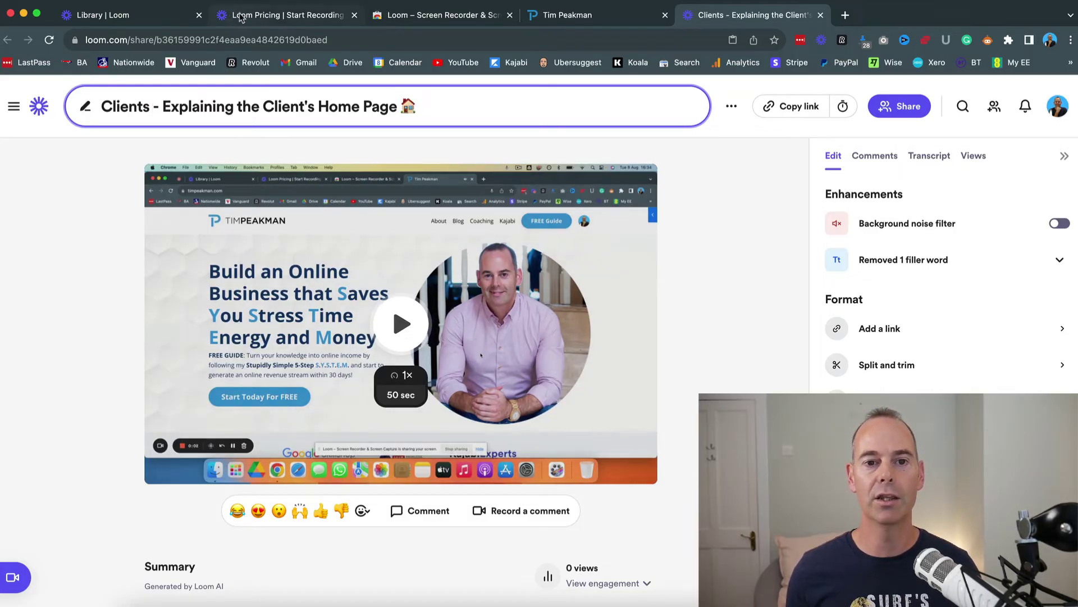
left_click(736, 175)
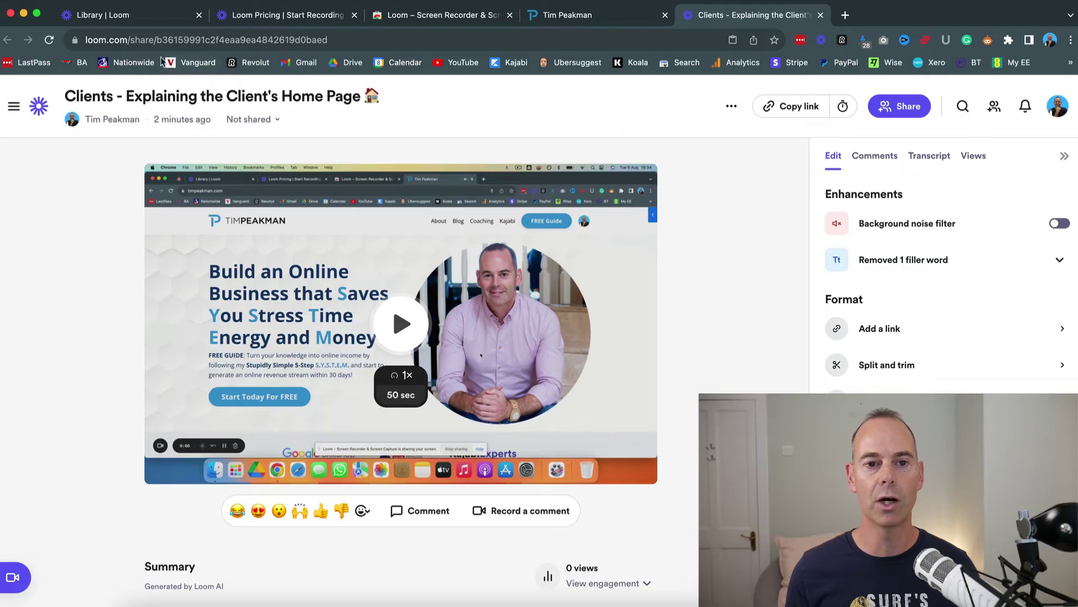
left_click(151, 21)
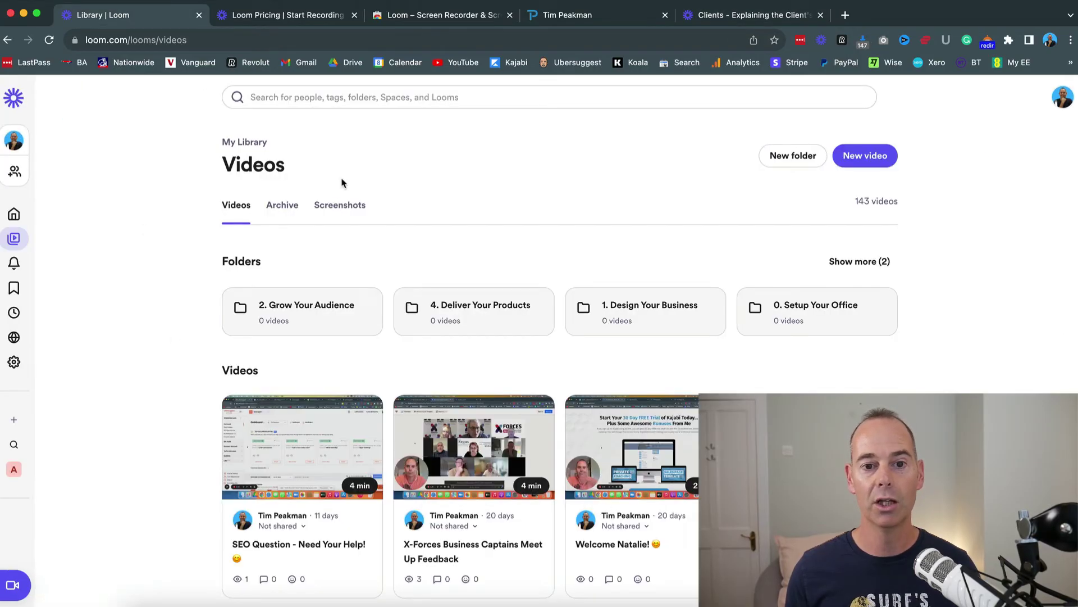
- Open the library search, then switch back to the 'Clients - Explaining the Client's Home Page' tab
left_click(338, 97)
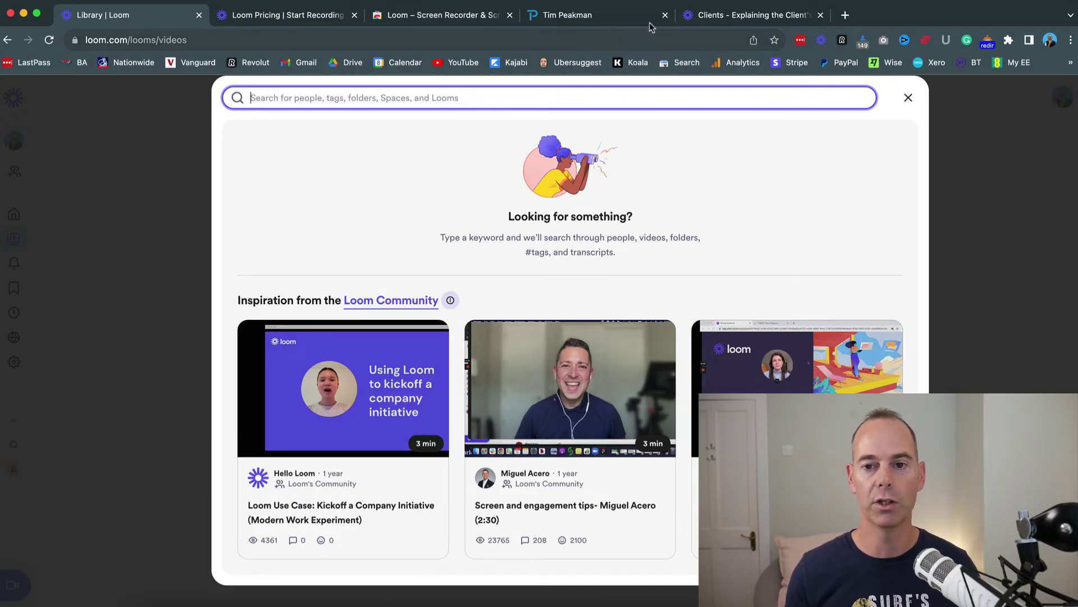
left_click(709, 15)
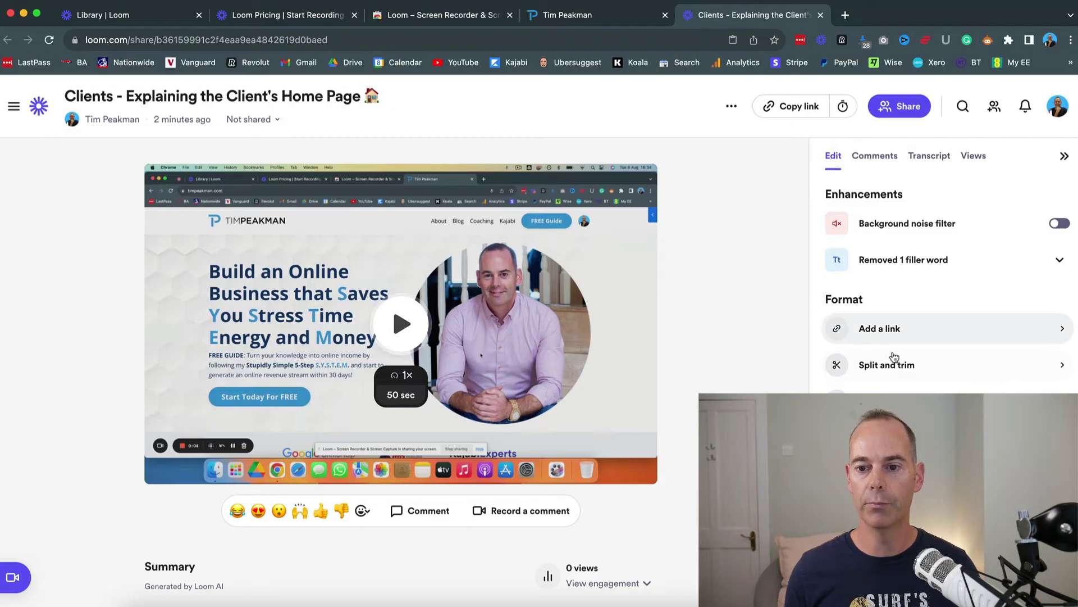
mouse_move(892, 364)
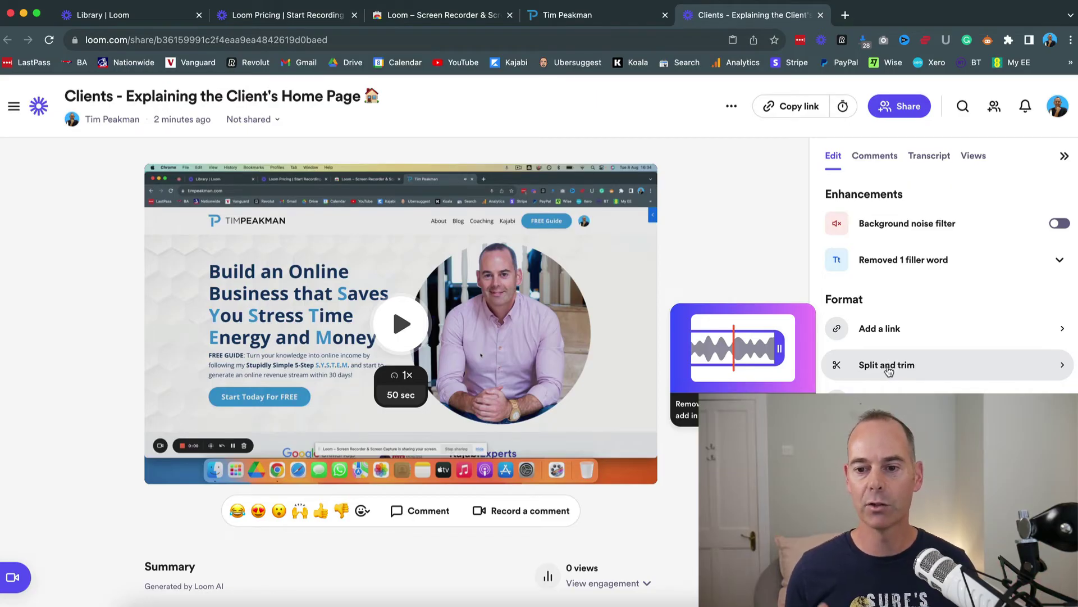
left_click(889, 367)
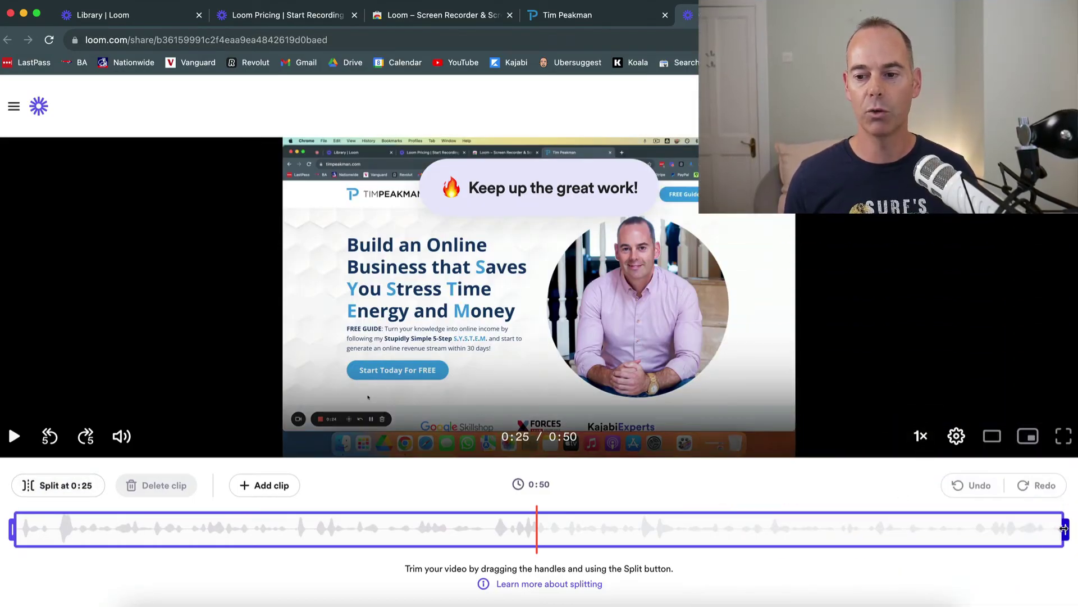
left_click_drag(1064, 529, 839, 529)
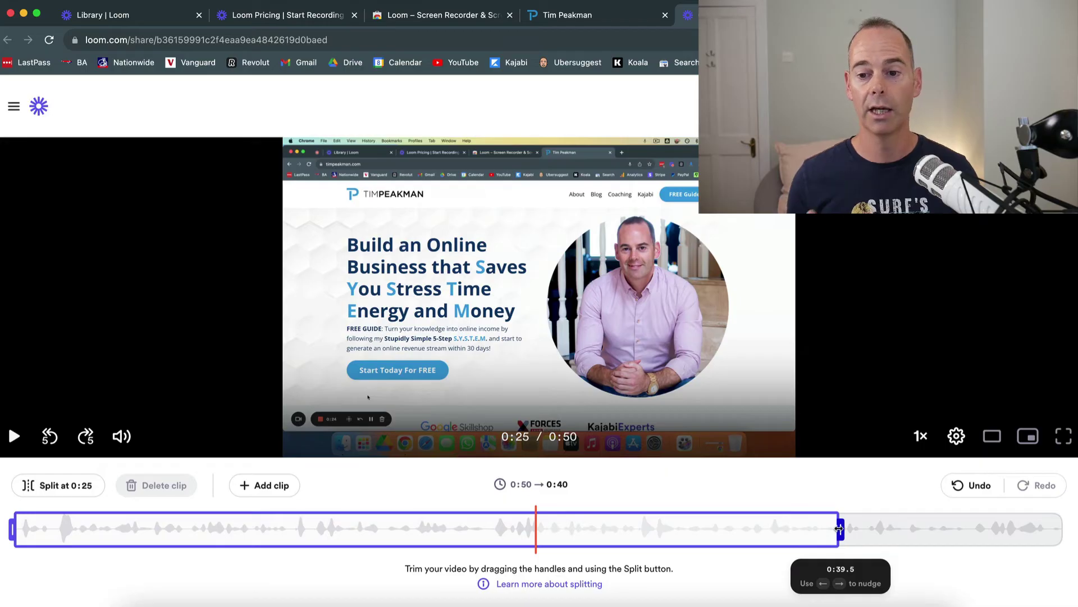
left_click_drag(839, 528, 1066, 528)
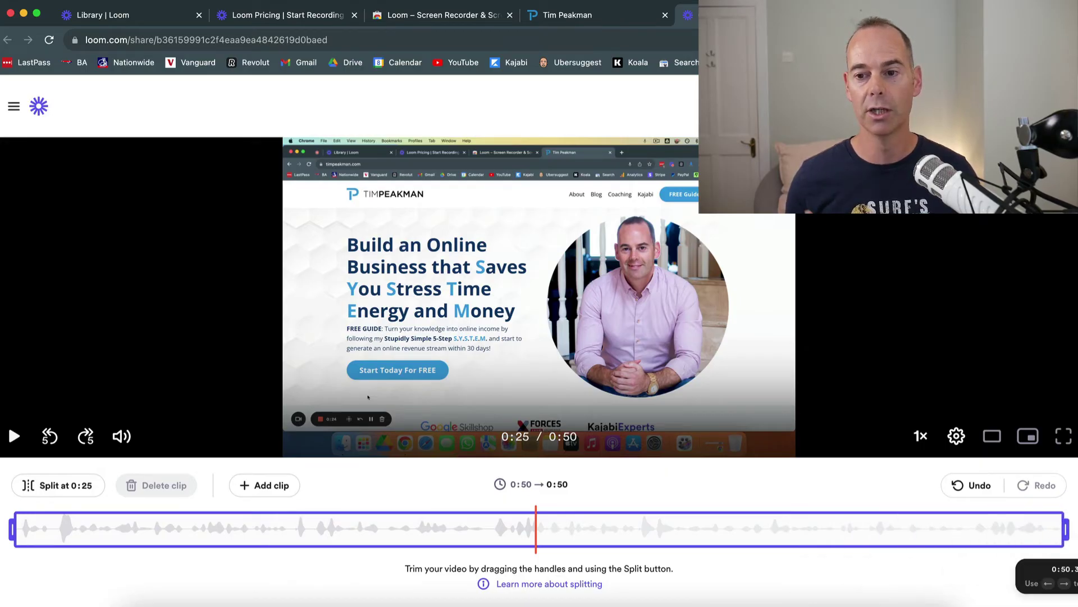
left_click(843, 107)
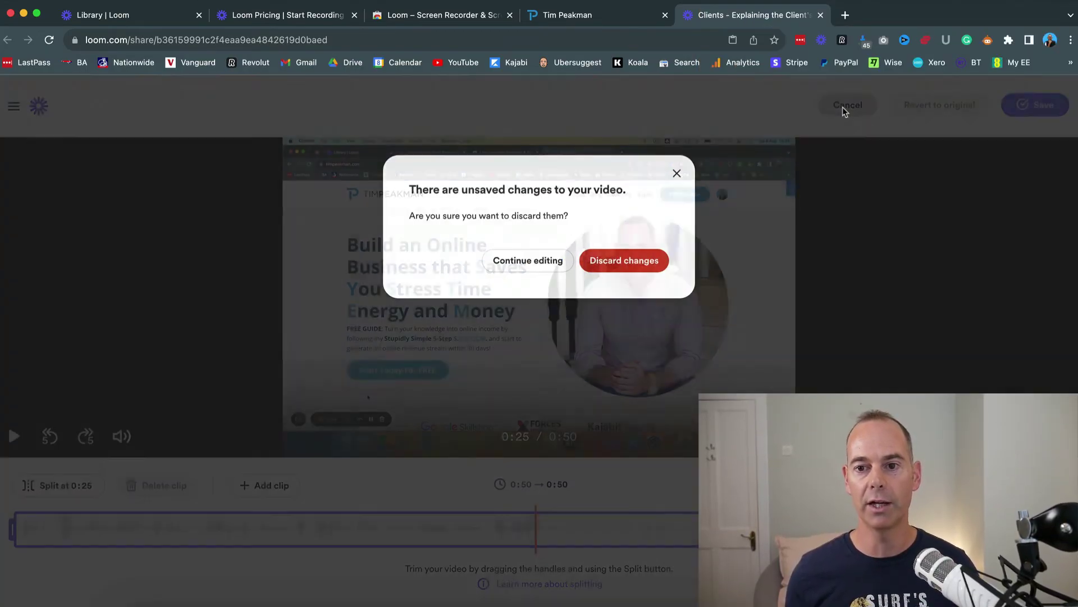
left_click(613, 260)
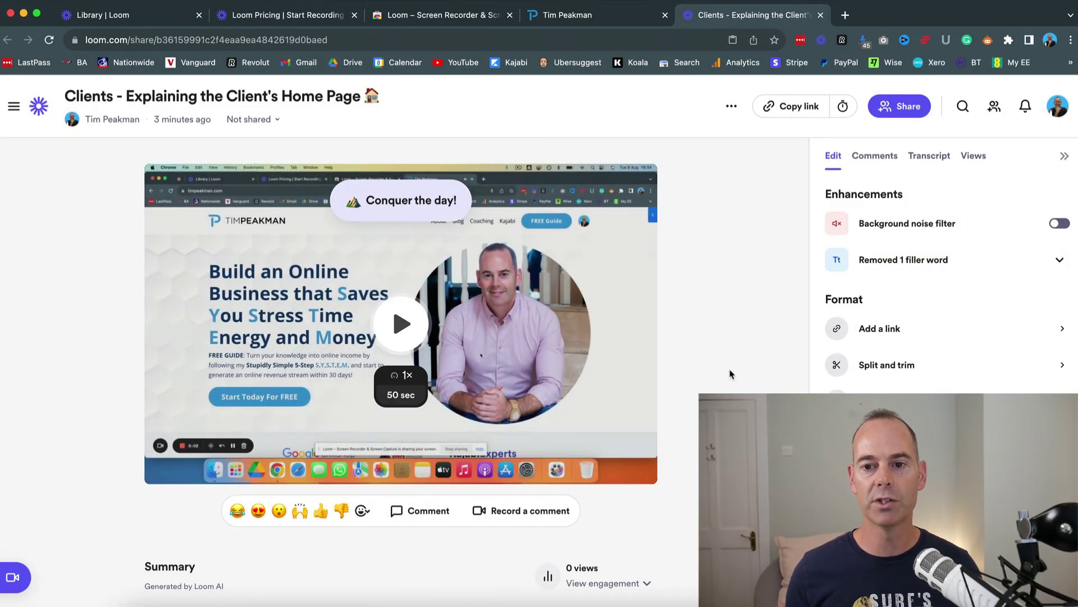
left_click(792, 110)
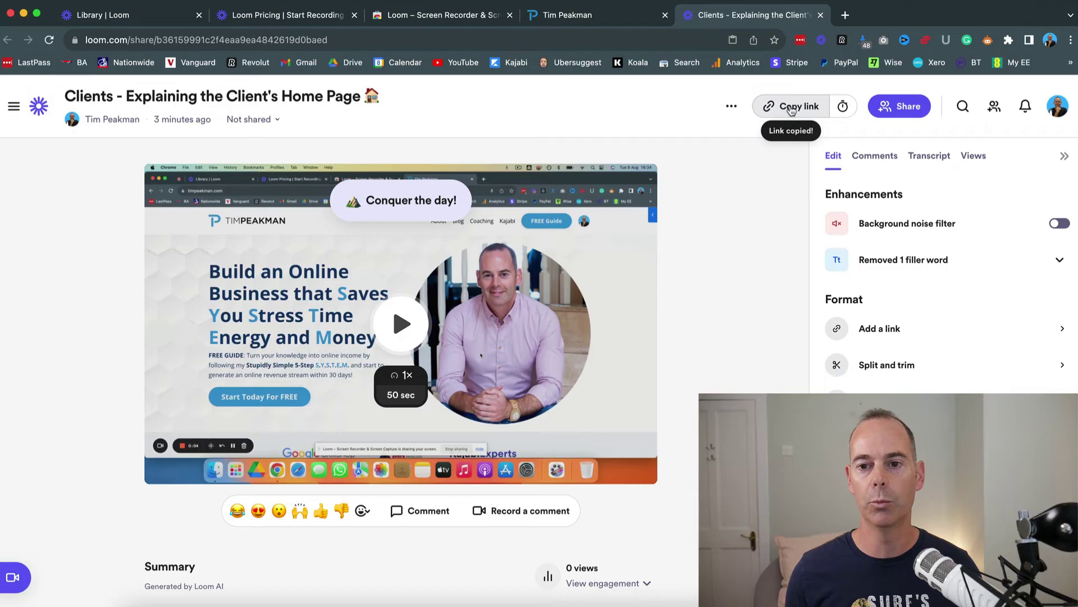
left_click(1070, 40)
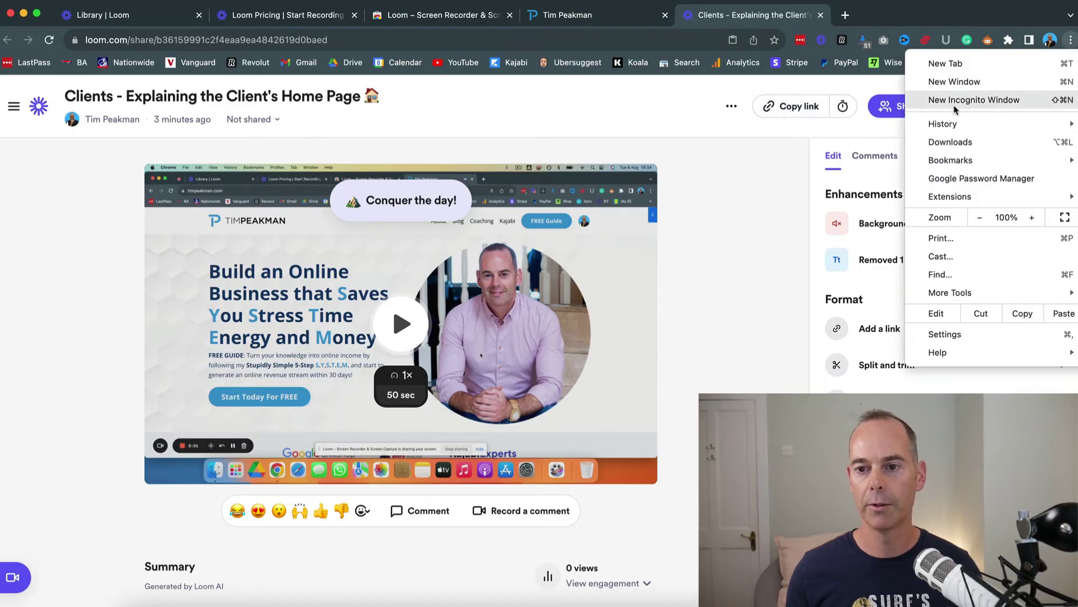
left_click(955, 101)
key("super+v")
key("Return")
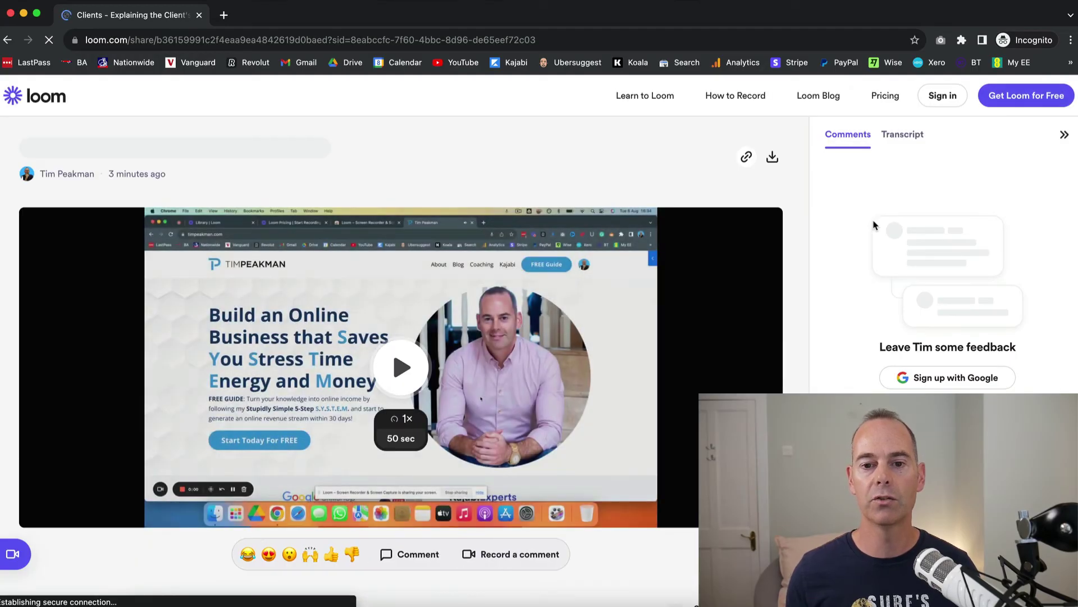
left_click(407, 372)
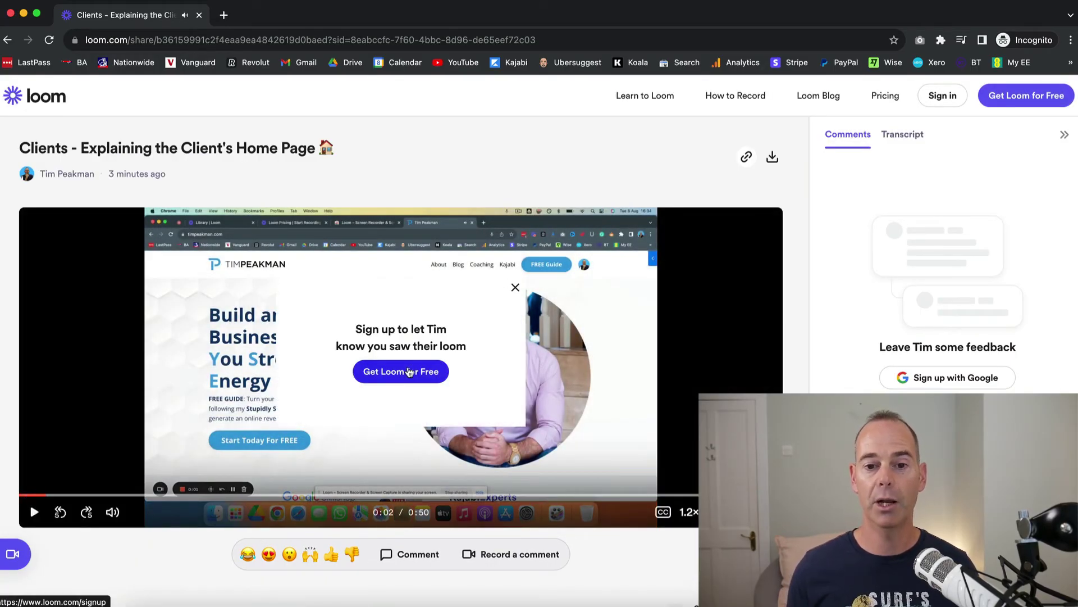
left_click(515, 288)
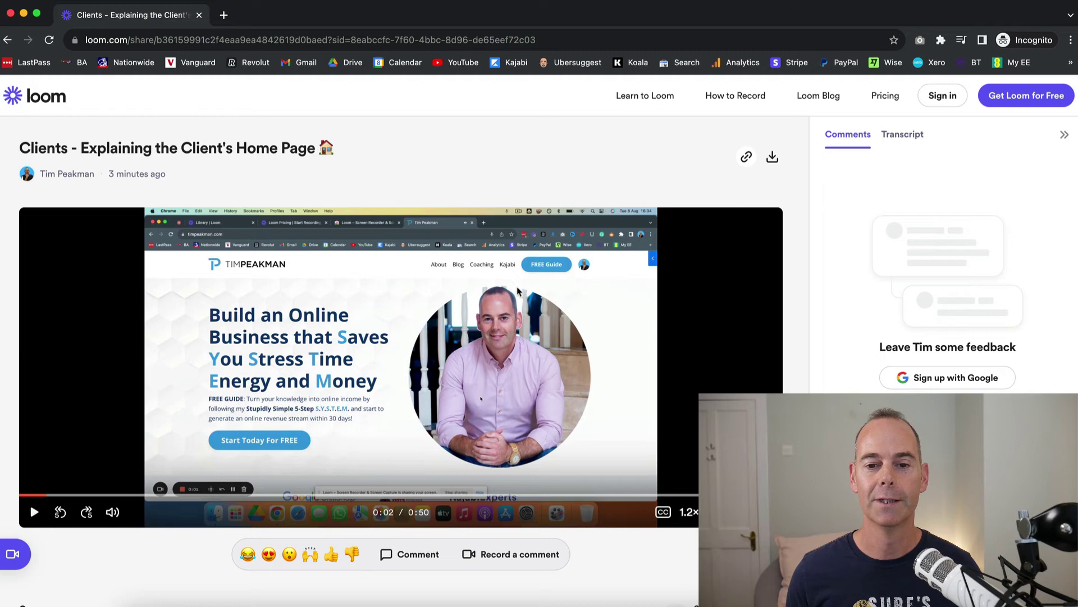
scroll(518, 291, "down", 4)
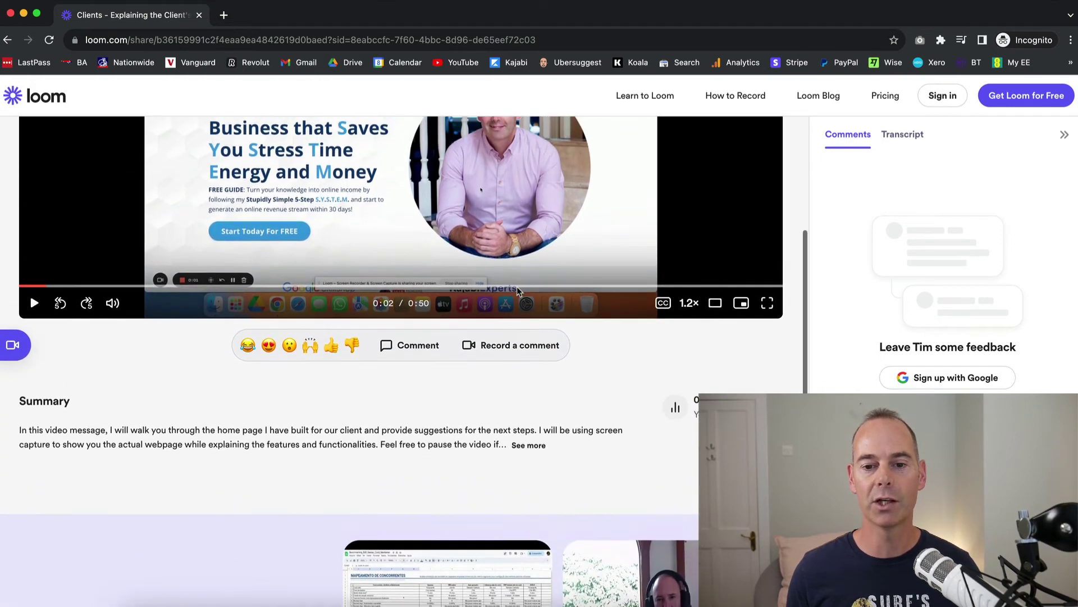
scroll(517, 290, "up", 1)
left_click(416, 366)
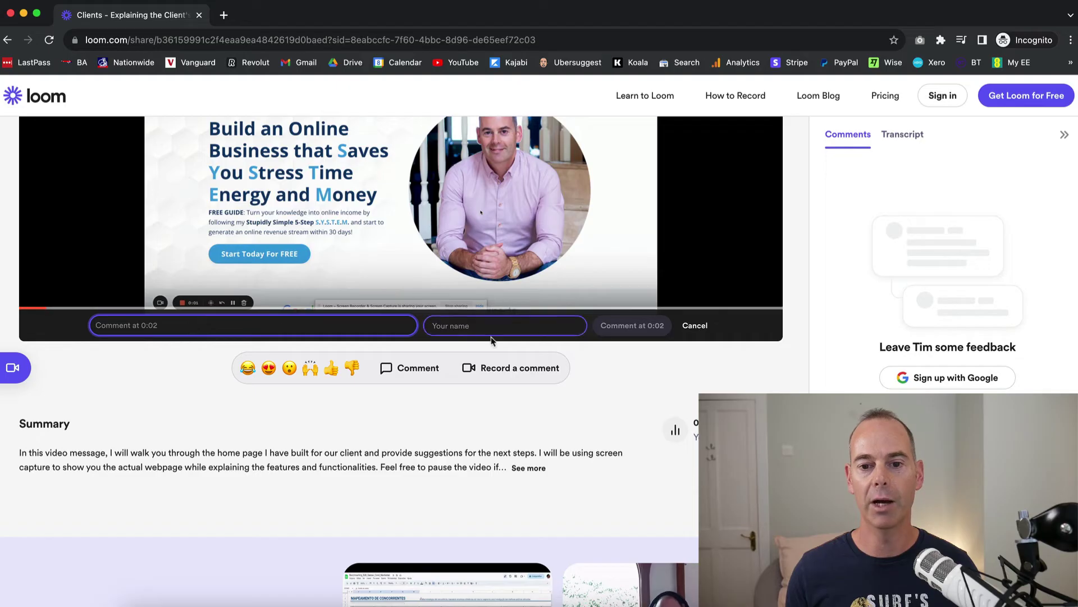
scroll(624, 366, "up", 4)
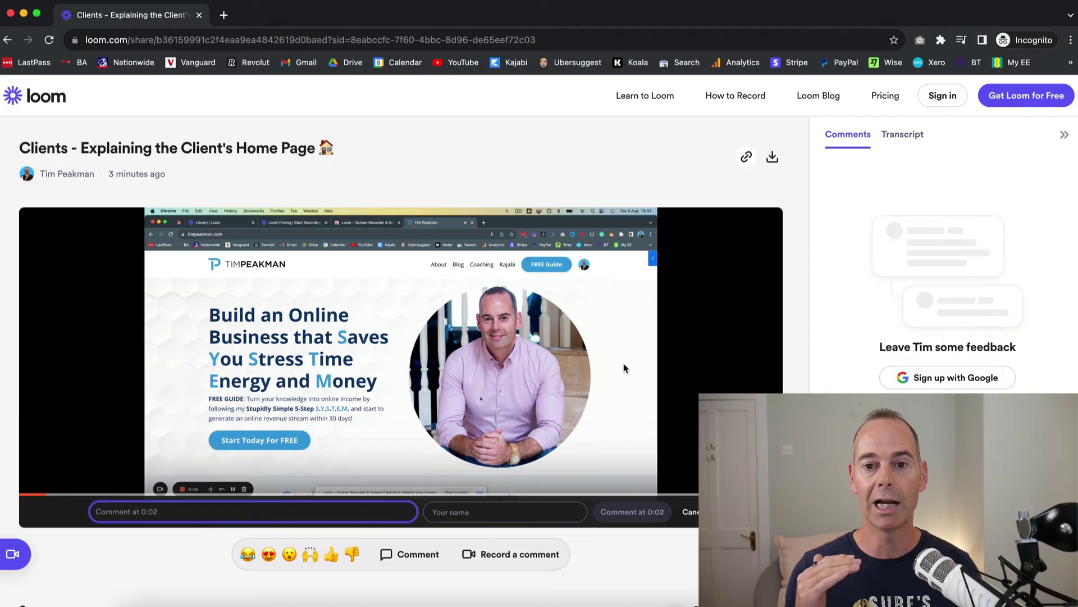
left_click(11, 12)
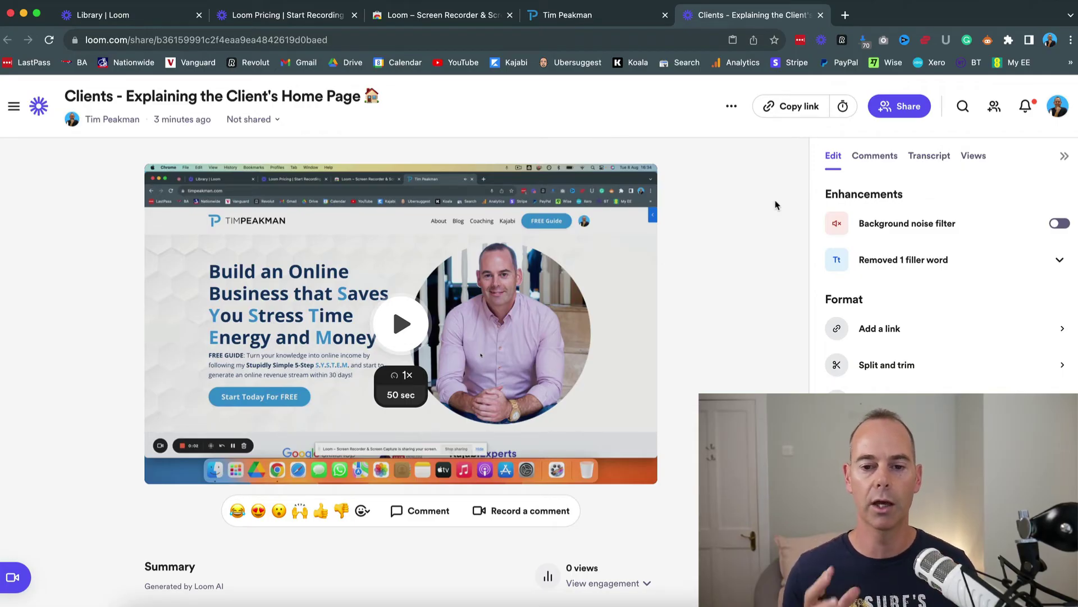
left_click(908, 108)
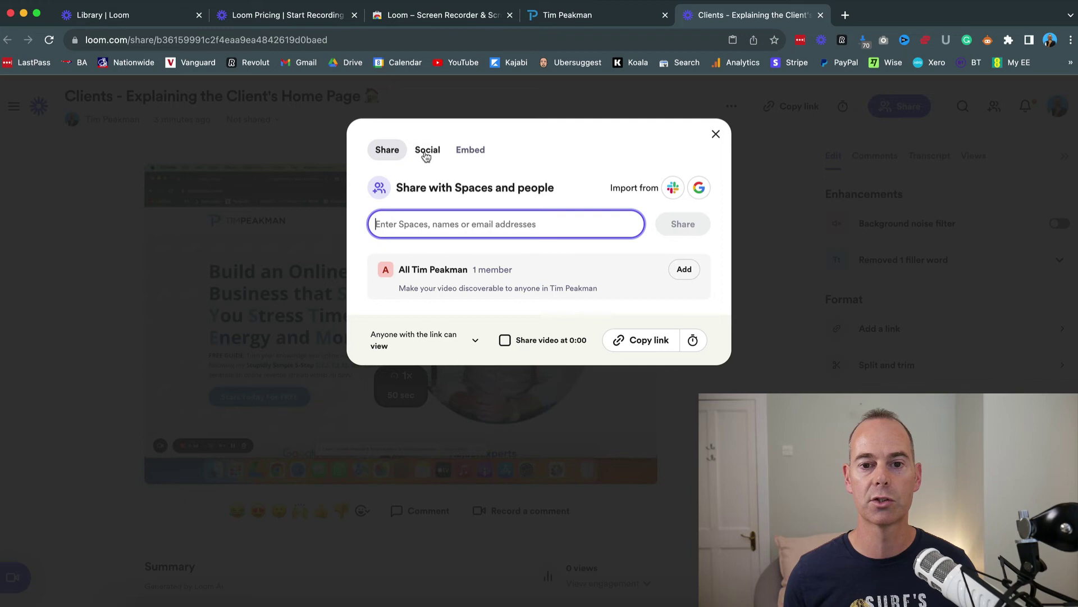
left_click(468, 151)
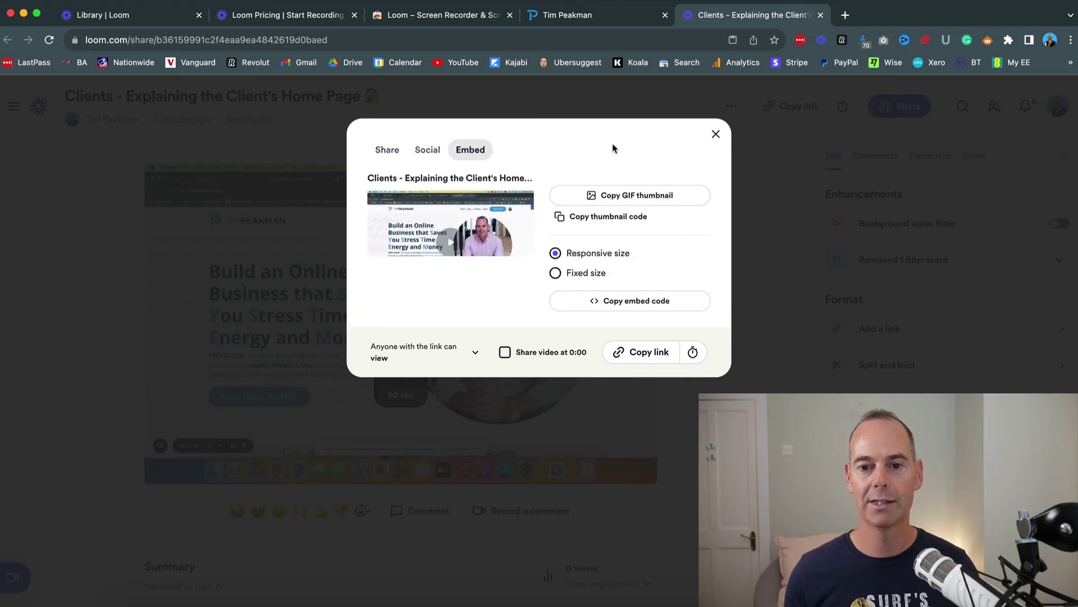
left_click(630, 201)
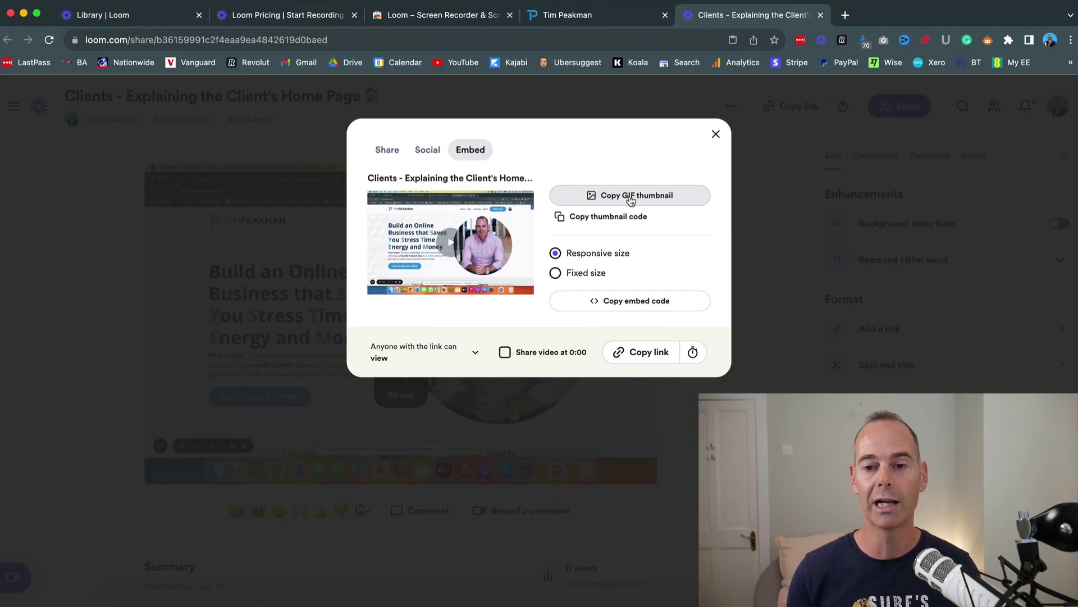
left_click(715, 135)
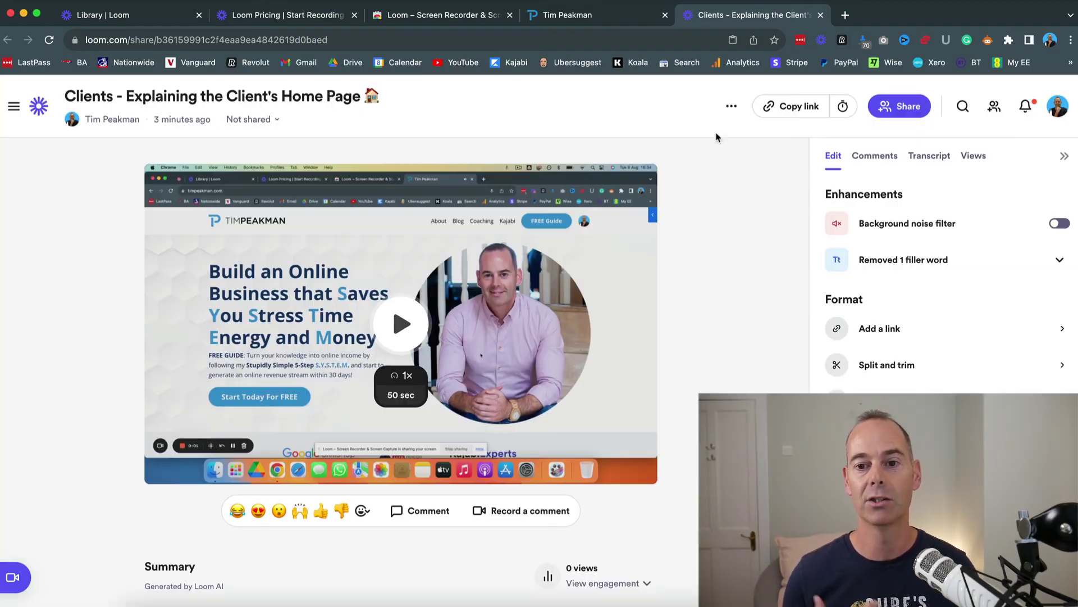